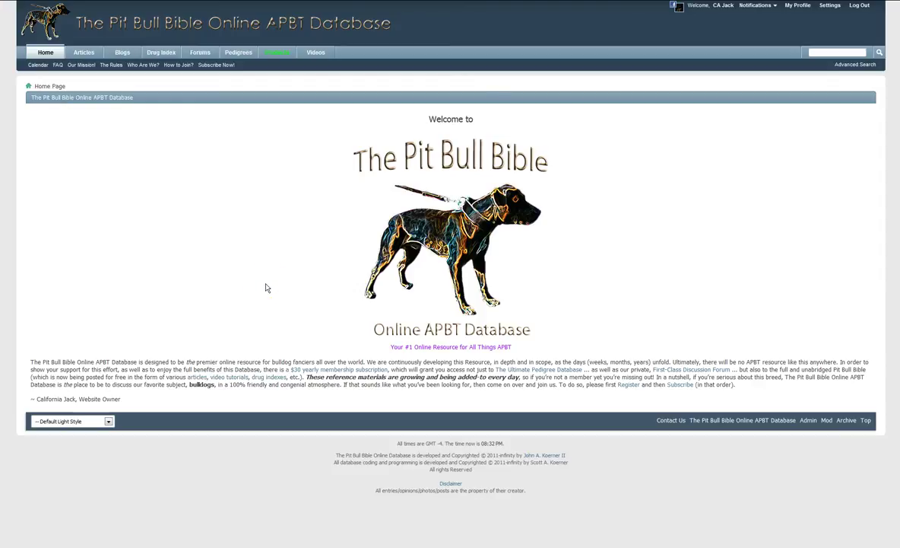
Open the pedigree database's form for adding a new bulldog.
mouse_move(254, 262)
left_mouse_down()
mouse_move(262, 251)
mouse_move(245, 209)
mouse_move(233, 207)
mouse_move(217, 237)
left_mouse_up()
left_click(266, 245)
left_click(238, 53)
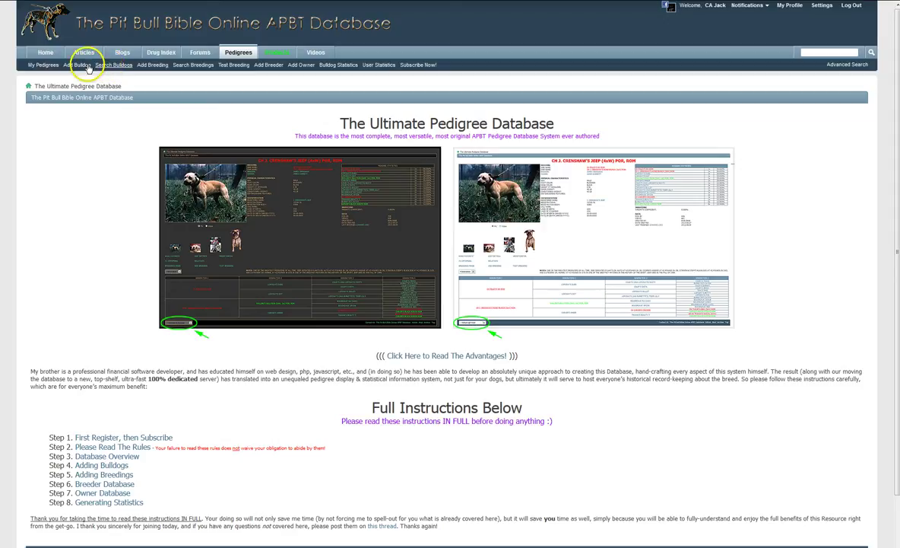
left_click(75, 67)
left_click(74, 266)
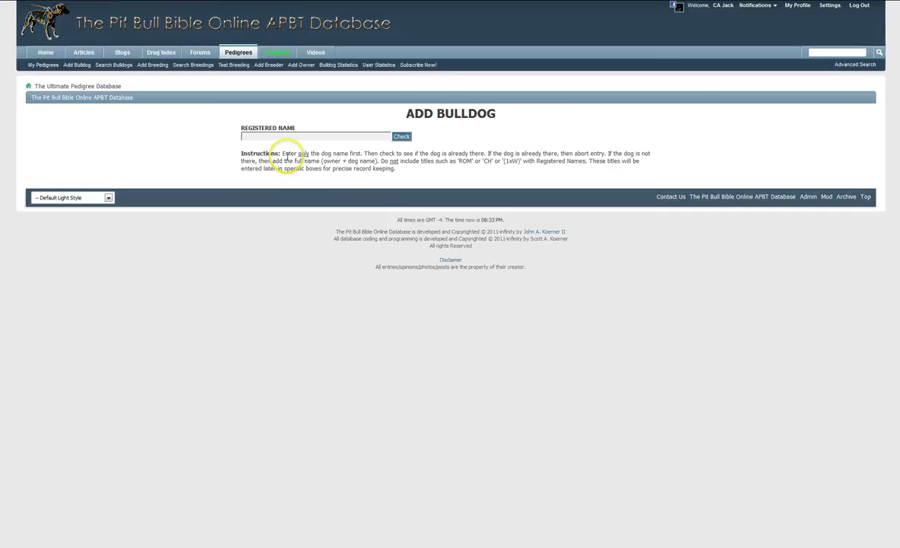
Read the instructions on entering only the dog name first and leaving out titles such as 'CH' or '(1xW)'.
left_click_drag(282, 152, 362, 154)
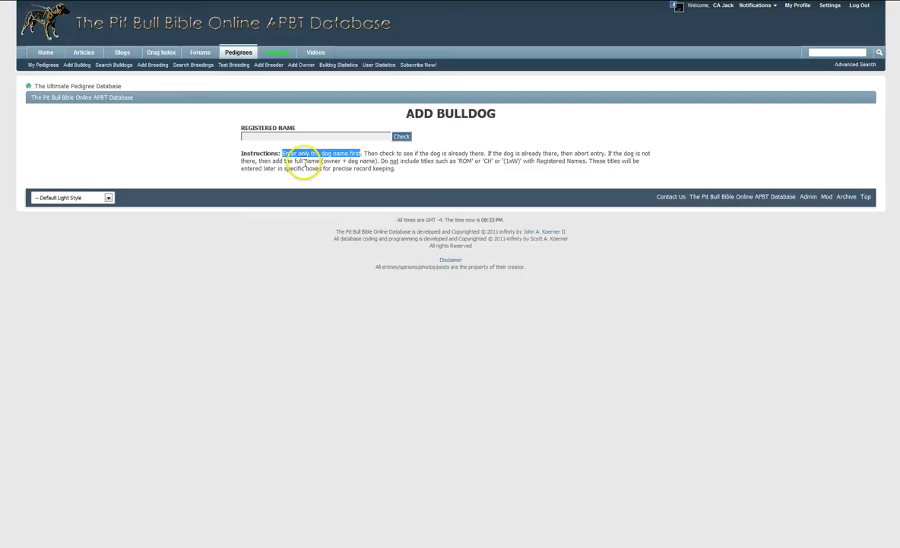
left_click(315, 166)
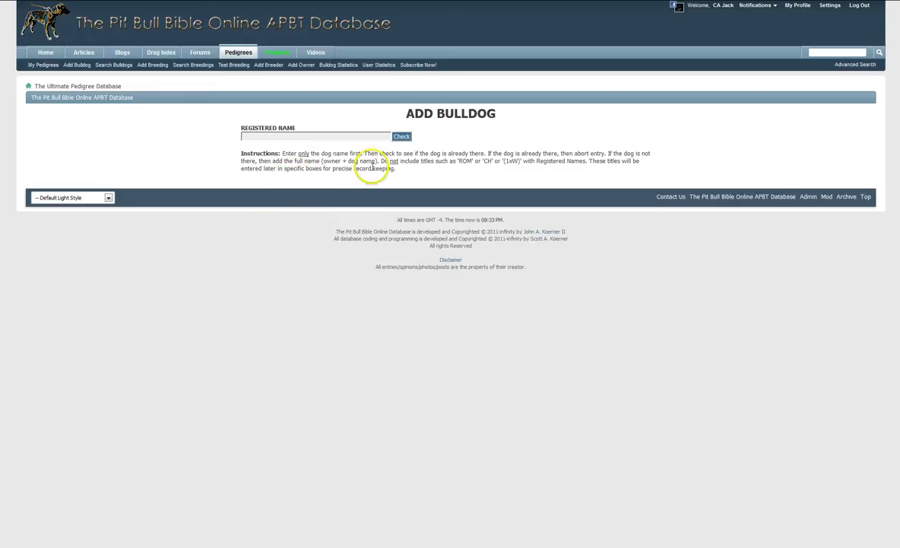
double_click(486, 160)
left_click_drag(504, 161, 518, 162)
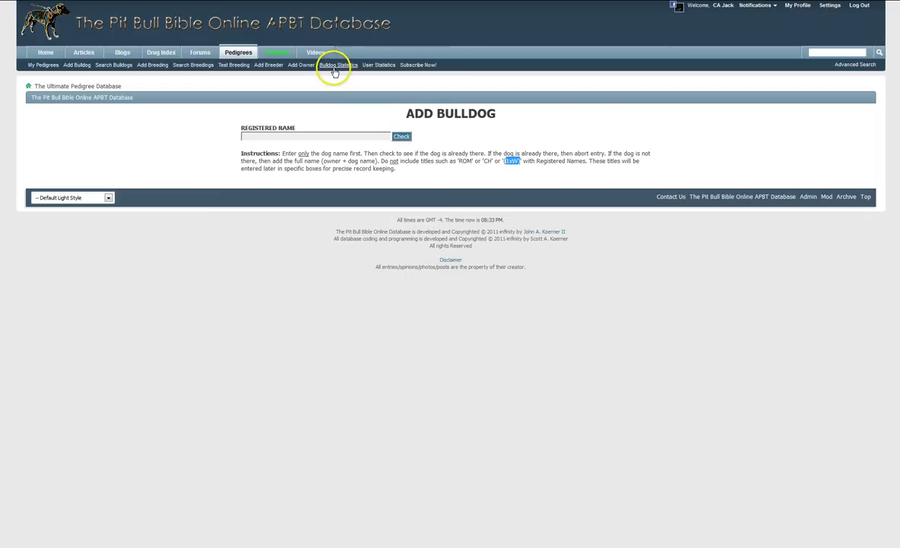
Check the database for existing dogs using only the registered name BUCK, without an owner name.
left_click(296, 134)
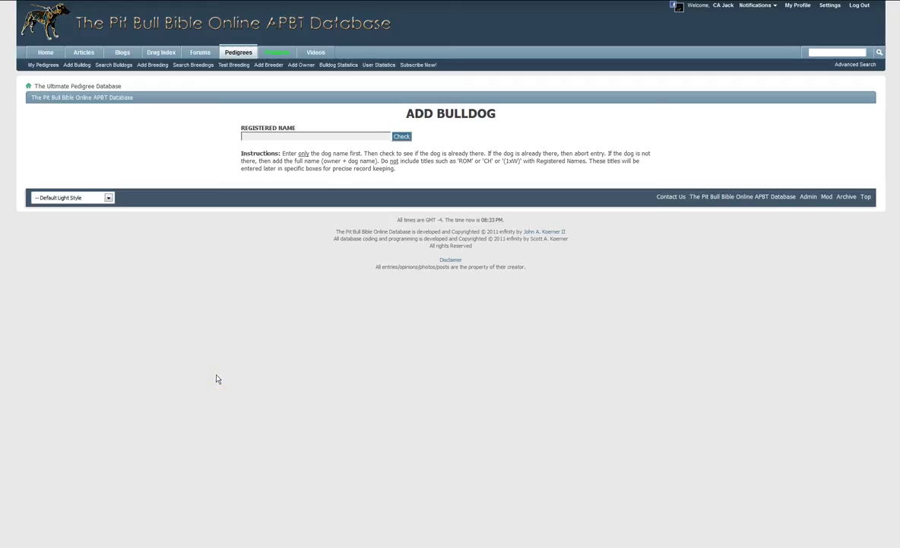
type("STPS BUCK'")
key("ctrl+a")
type("BUCK")
key("Home")
type("WALDMAN'S")
left_click(280, 138)
left_click_drag(280, 138, 237, 141)
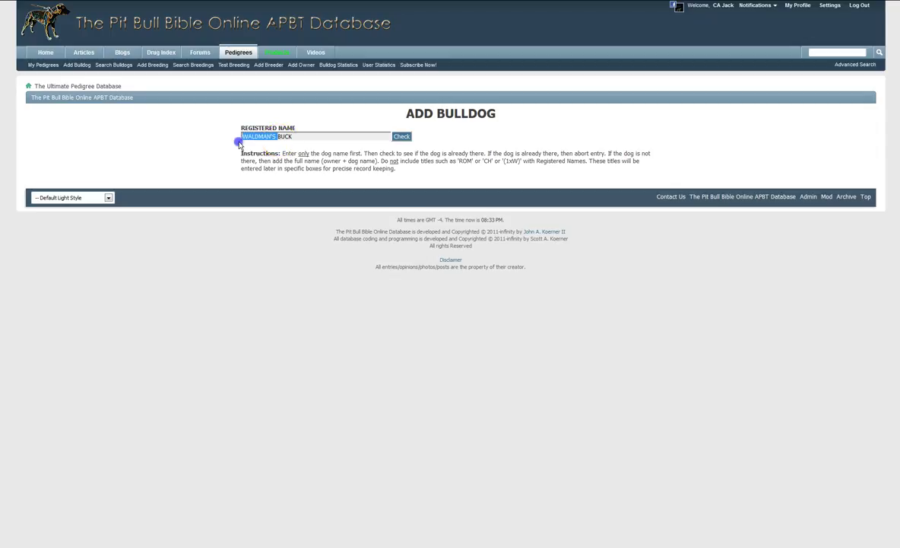
key("BackSpace")
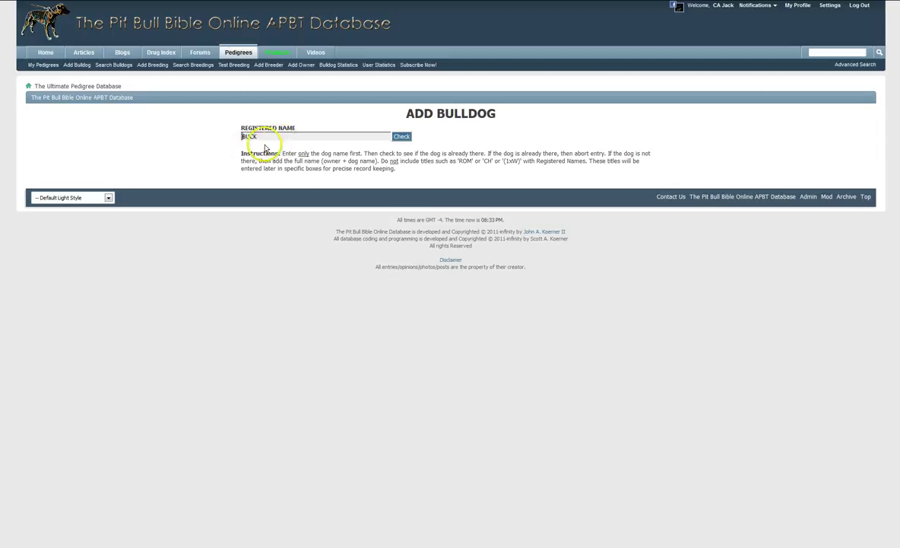
left_click(401, 137)
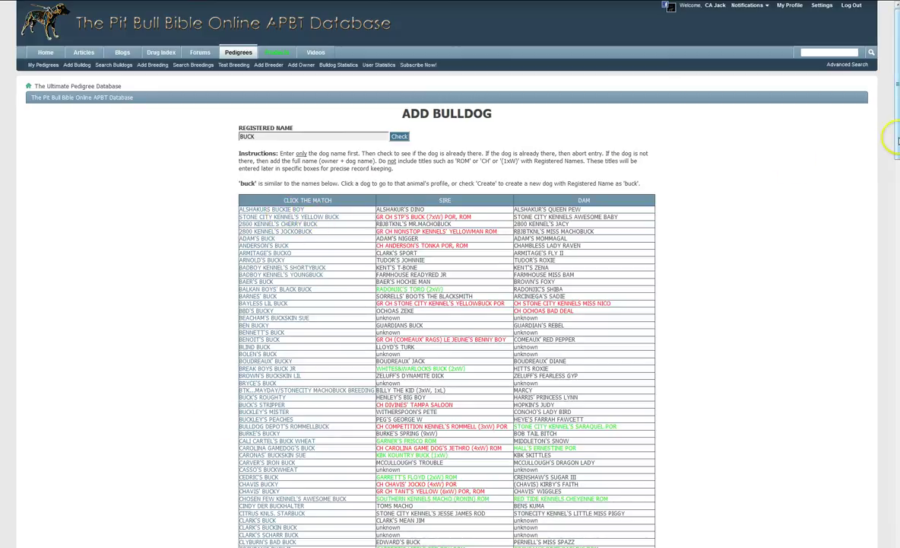
Open the profile of STP'S BUCK from the matches, dismissing the private message prompt, and review its pedigree.
left_click_drag(897, 141, 898, 491)
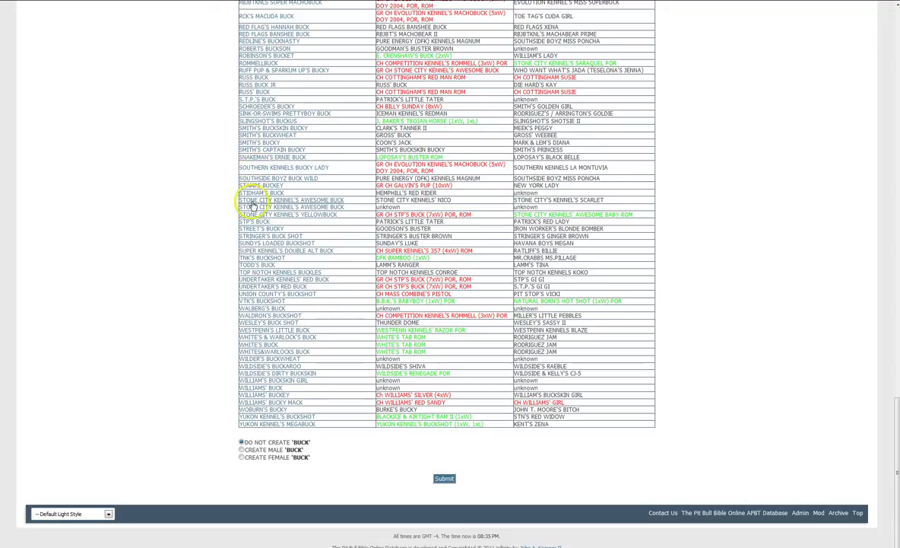
left_click(251, 222)
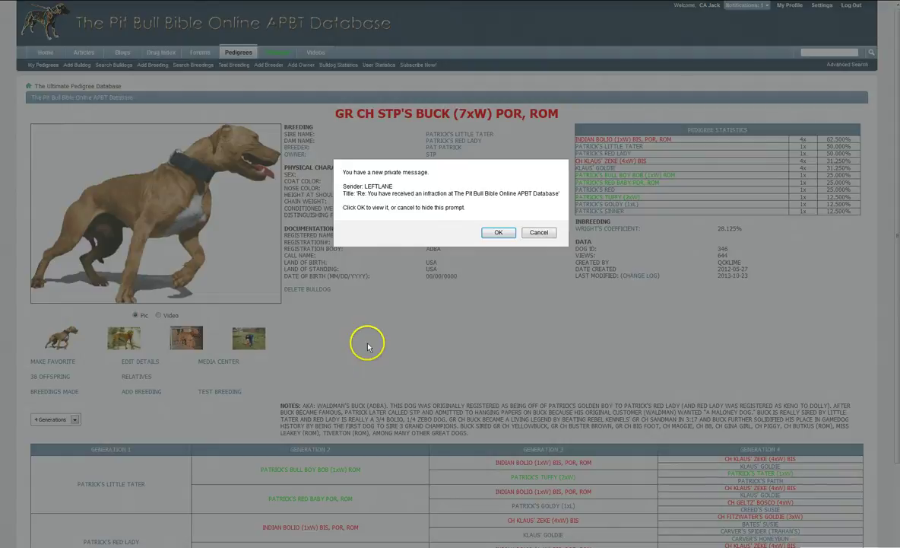
left_click(539, 232)
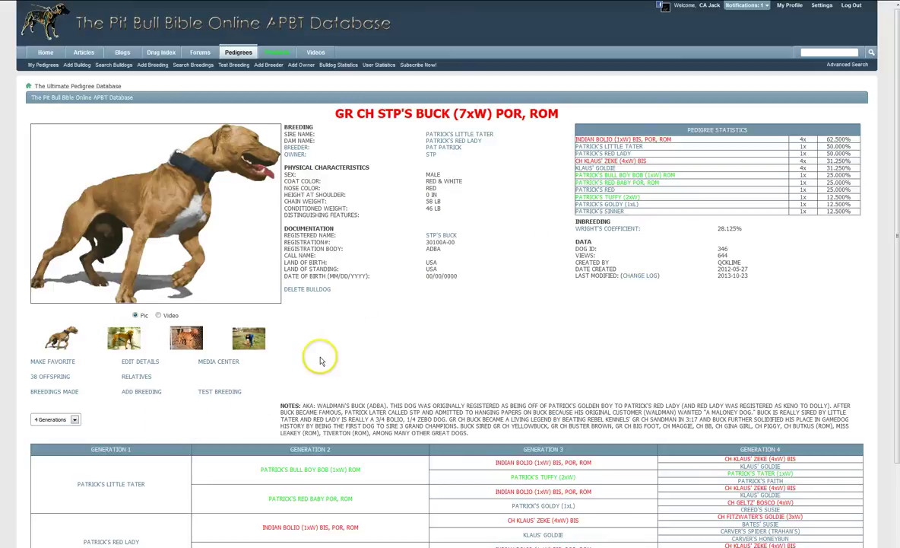
scroll(372, 431, "down", 3)
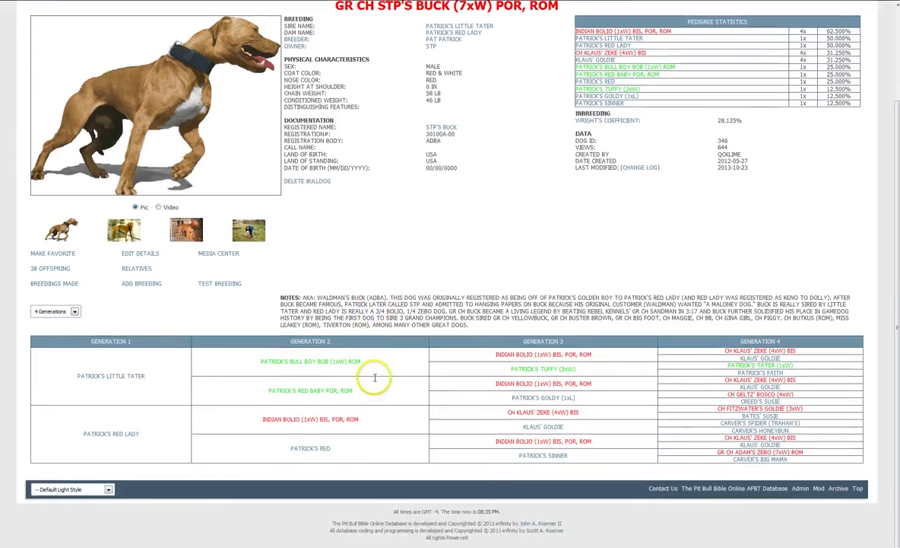
scroll(372, 378, "up", 2)
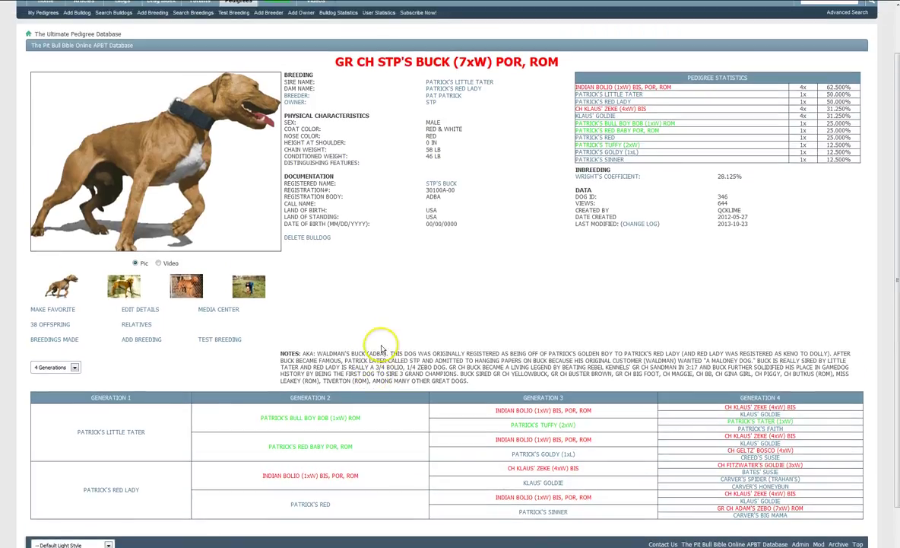
scroll(344, 373, "up", 1)
scroll(344, 372, "up", 1)
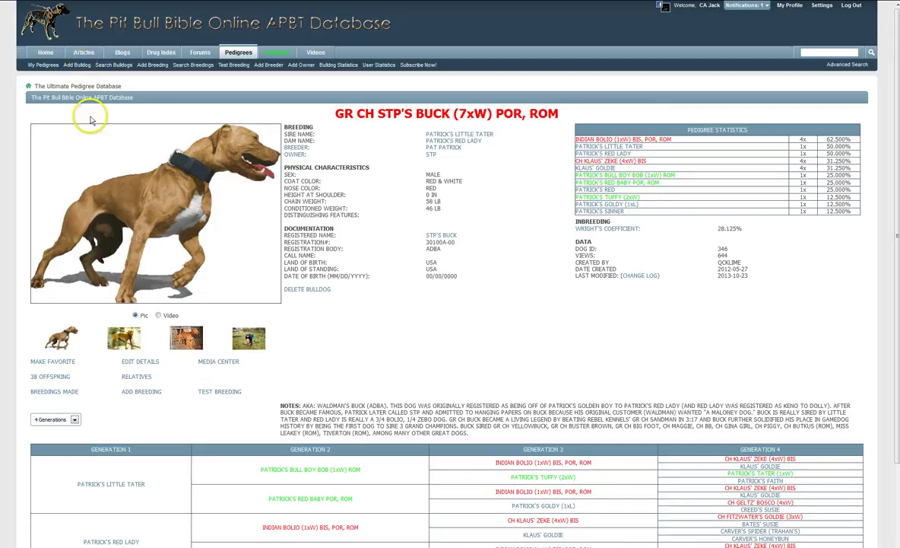
Start another bulldog entry and check the database for the registered name TAMALE.
left_click(85, 67)
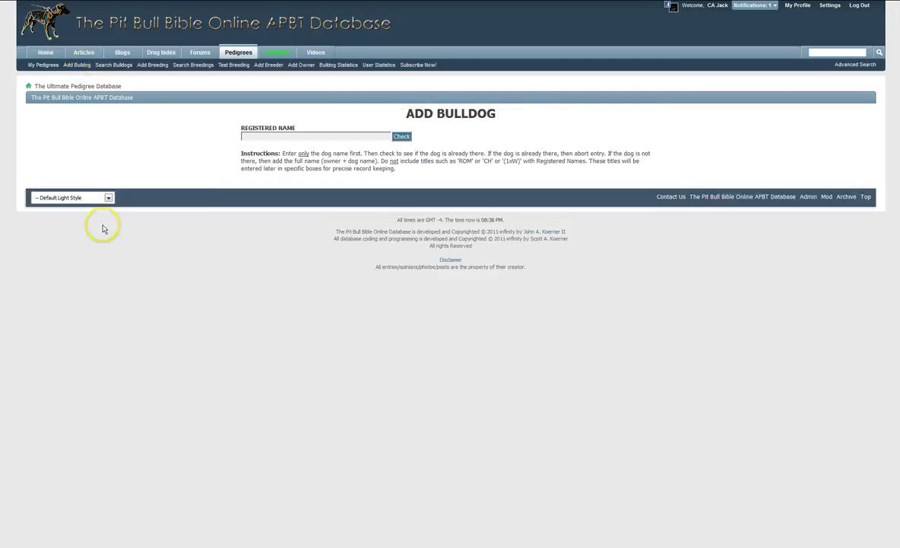
left_click(281, 137)
type("TAMALE")
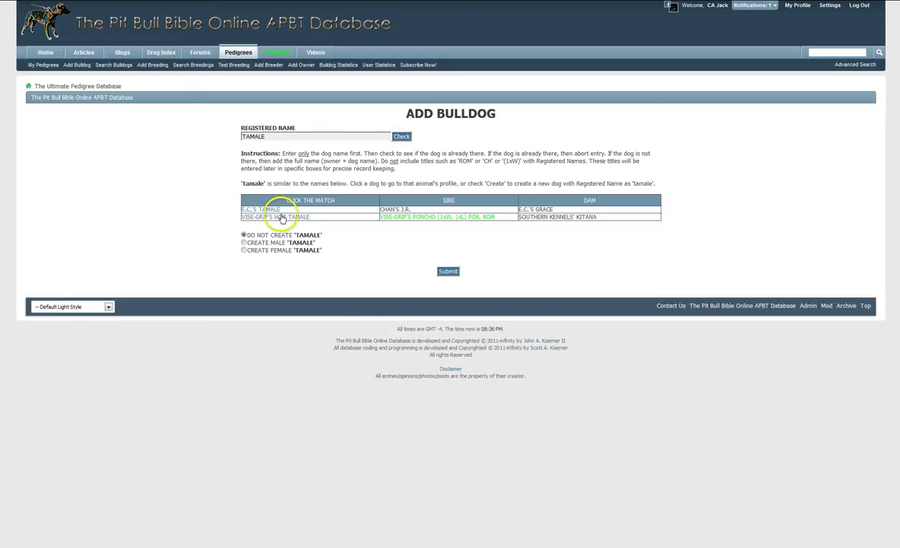
Open the profile of VISE-GRIP'S HOT TAMALE from the matches and review its pedigree.
left_click(281, 219)
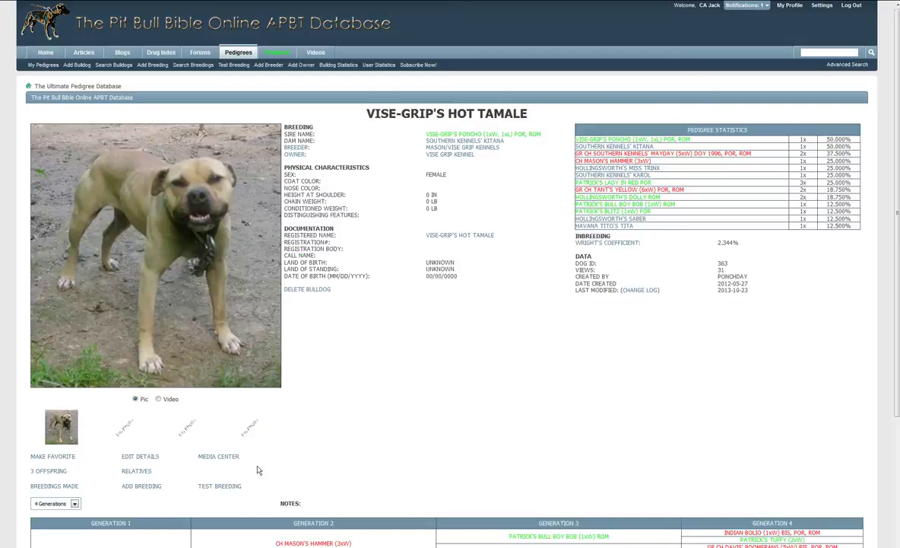
scroll(312, 407, "down", 2)
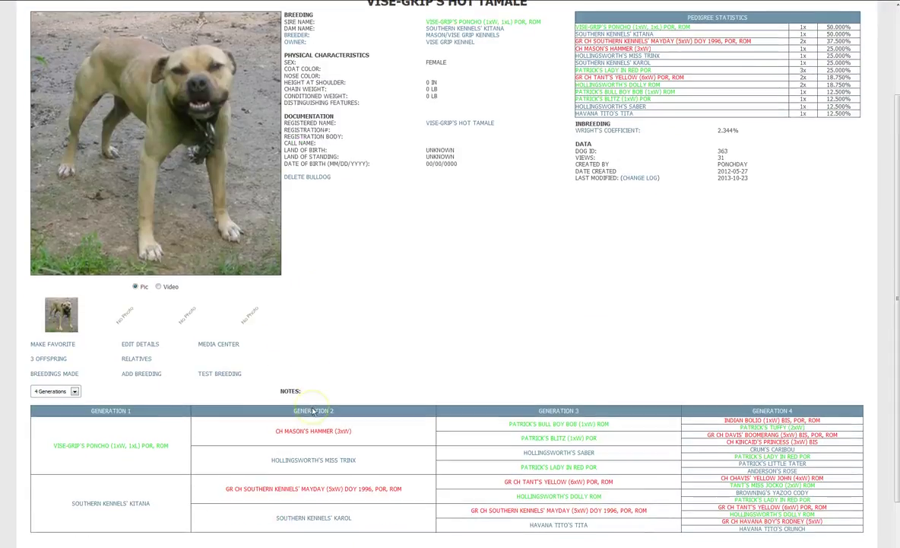
scroll(312, 411, "down", 1)
scroll(312, 413, "up", 3)
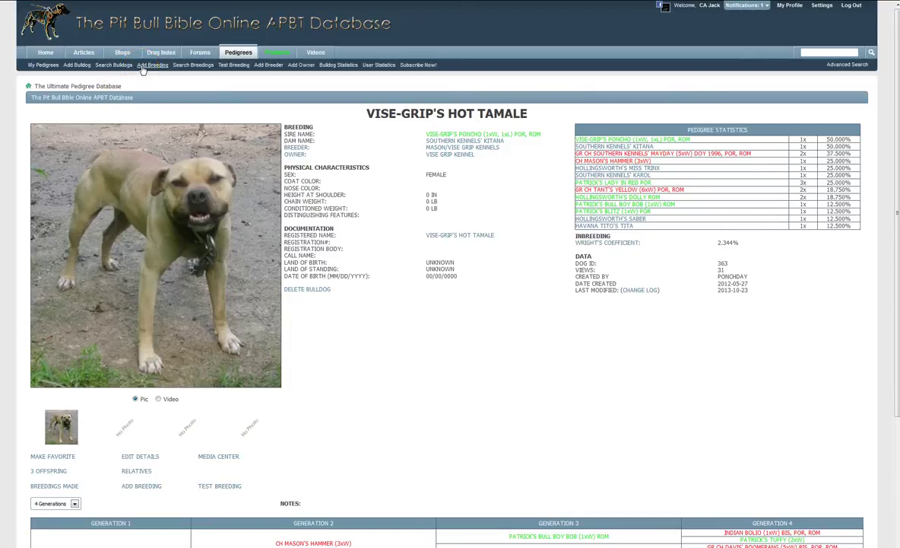
Return to the new bulldog form and check the database for the registered name MAMA.
left_click(80, 65)
left_click(234, 206)
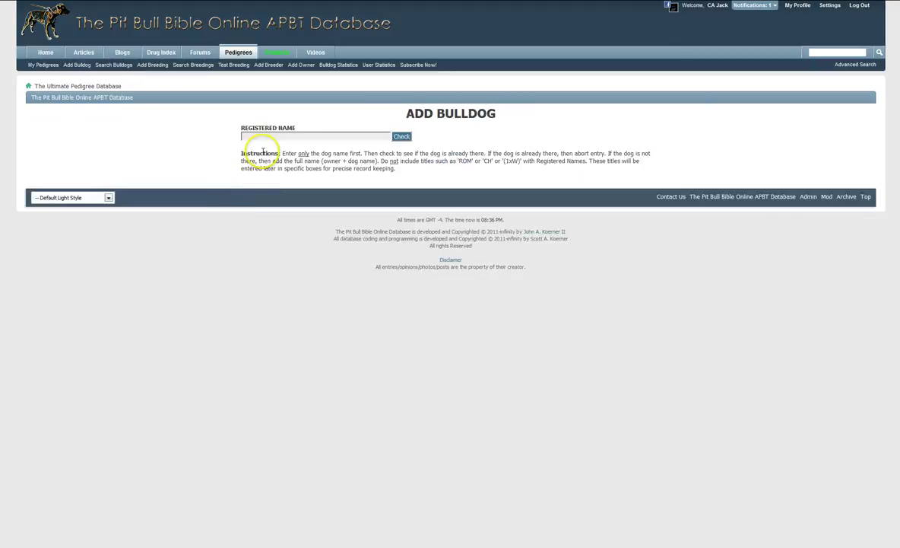
left_click(263, 138)
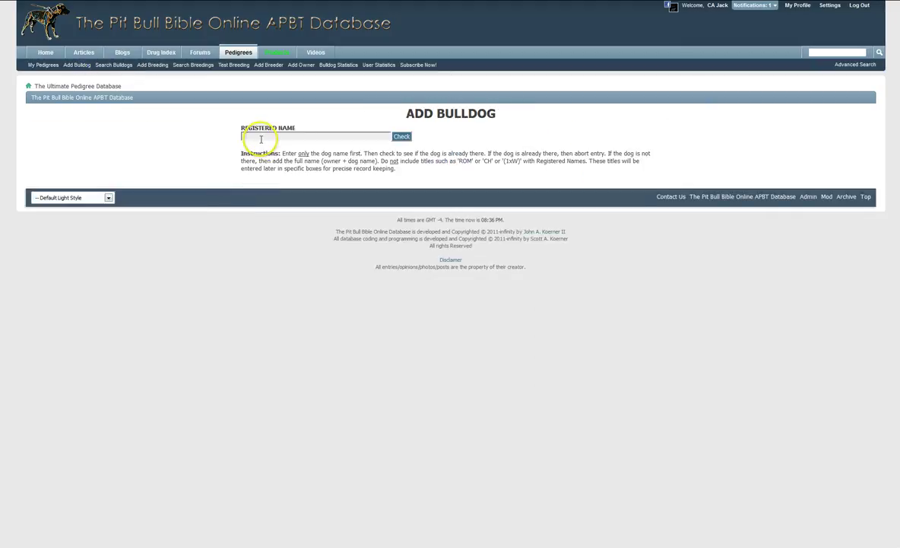
type("MAMA")
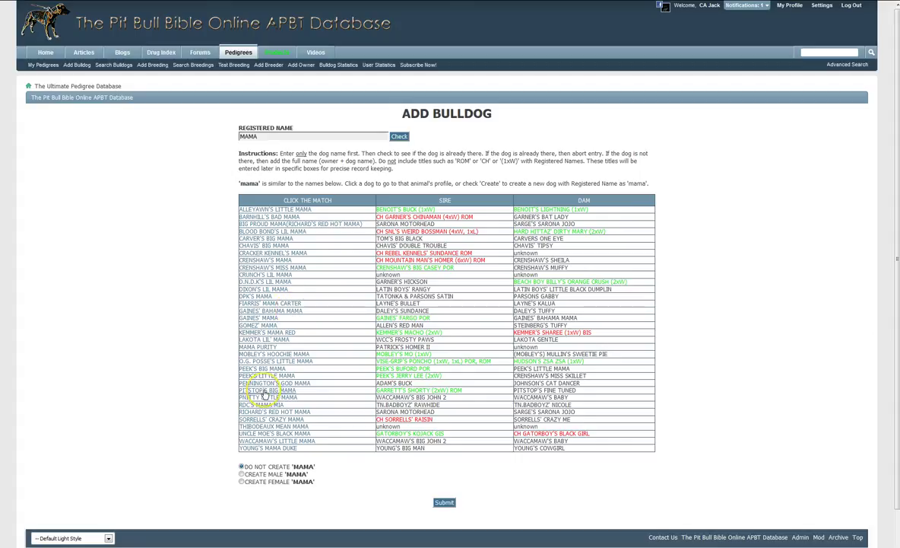
Extend the registered name to VISE-GRIP'S BIG MAMA and check it against the database.
left_click(241, 136)
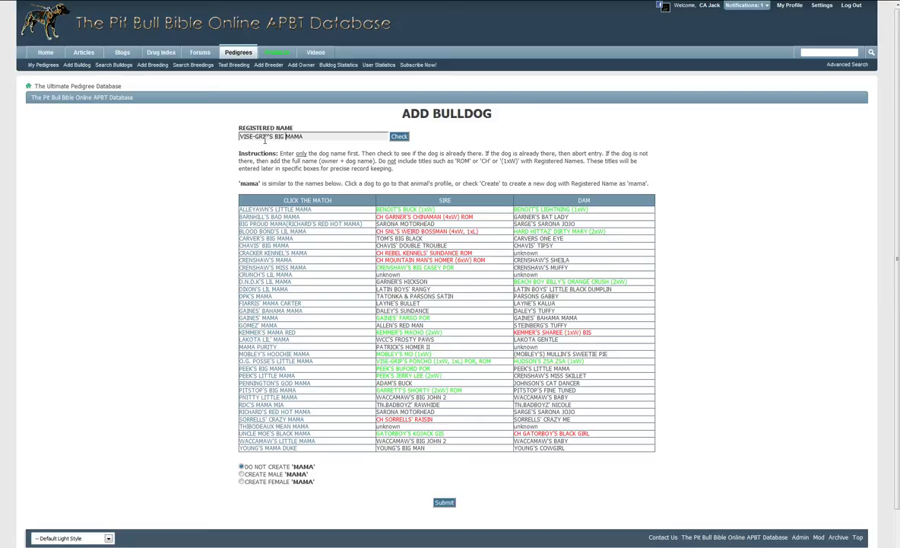
left_click(304, 137)
left_click(399, 137)
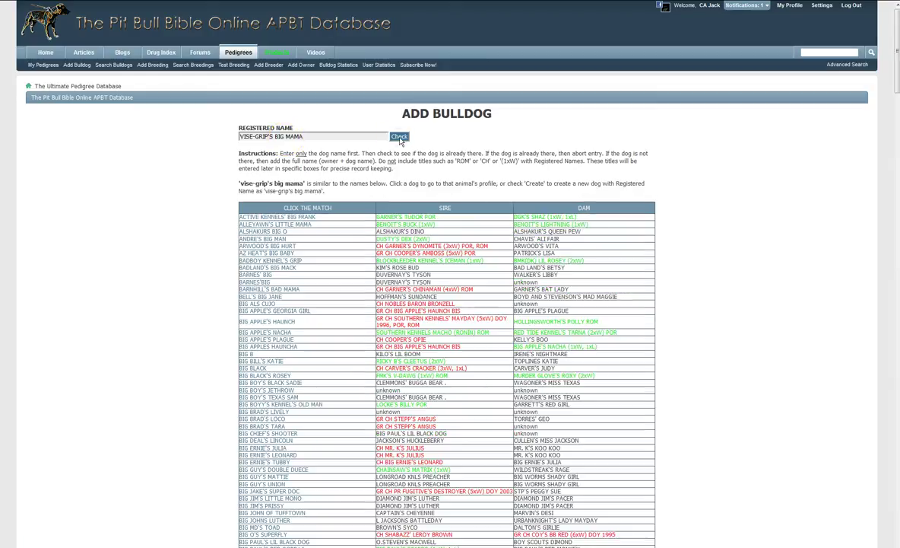
Look through the similar names, choose to create 'VISE-GRIP'S BIG MAMA' as a female, and submit the entry.
scroll(288, 273, "down", 3)
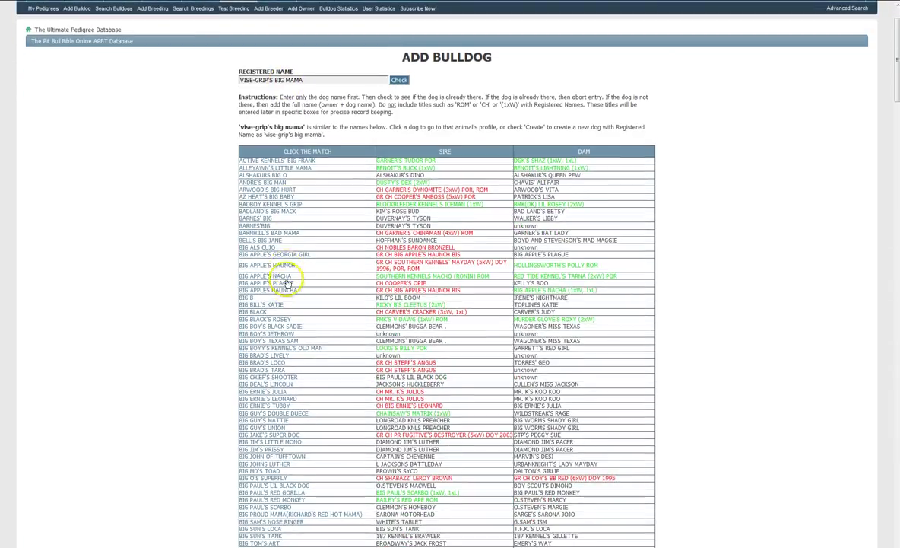
scroll(262, 270, "down", 1)
scroll(263, 270, "down", 10)
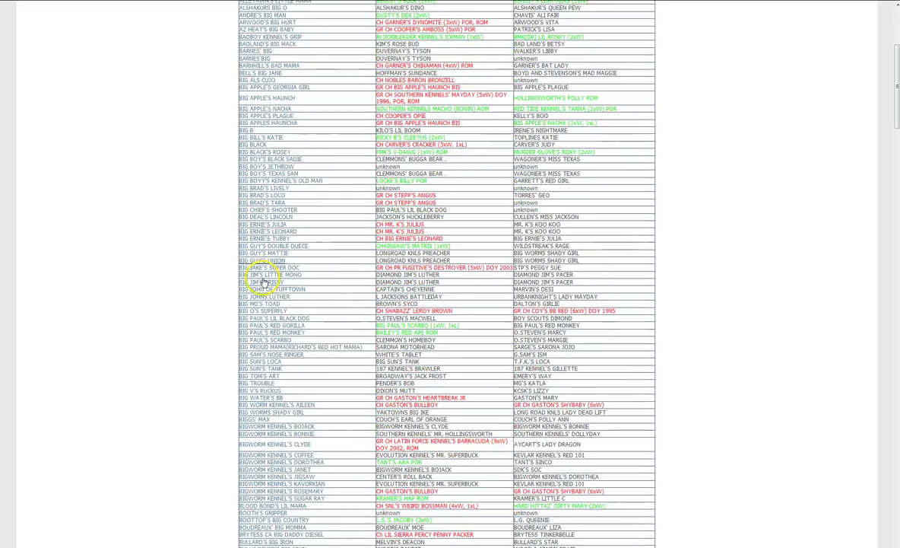
scroll(268, 301, "down", 12)
scroll(288, 316, "down", 10)
scroll(298, 336, "down", 8)
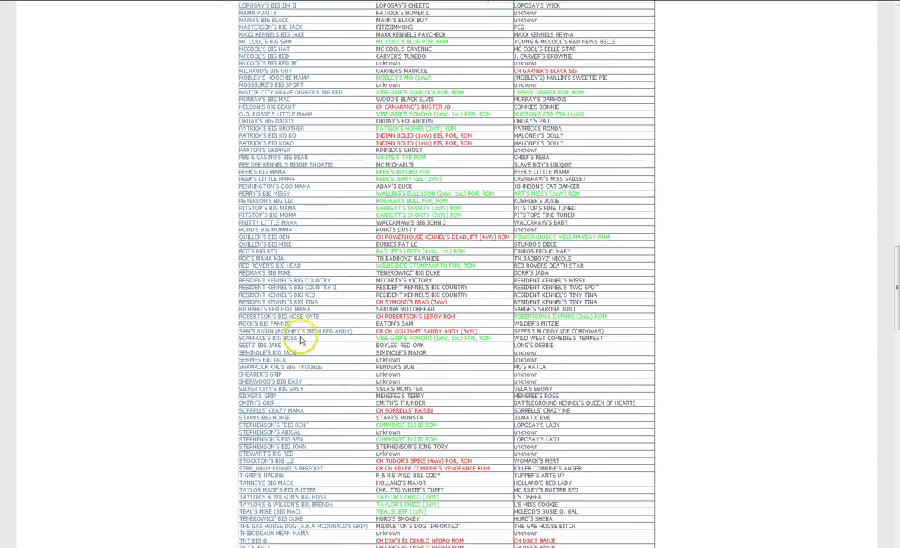
scroll(300, 340, "down", 11)
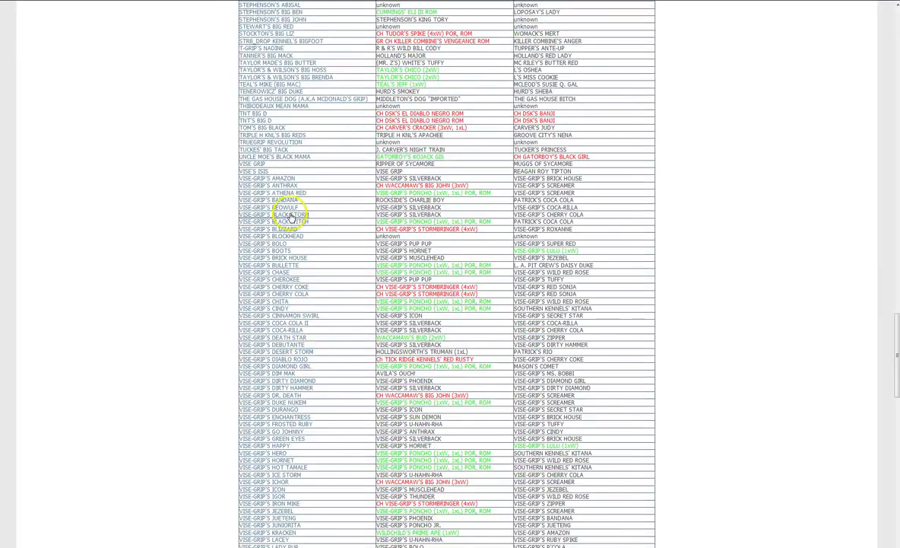
scroll(235, 288, "down", 20)
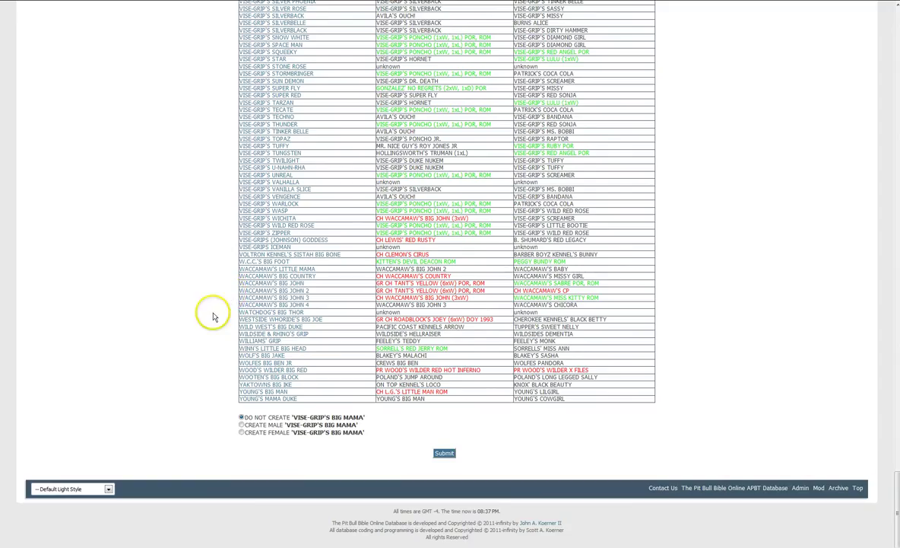
left_click(242, 424)
left_click(242, 433)
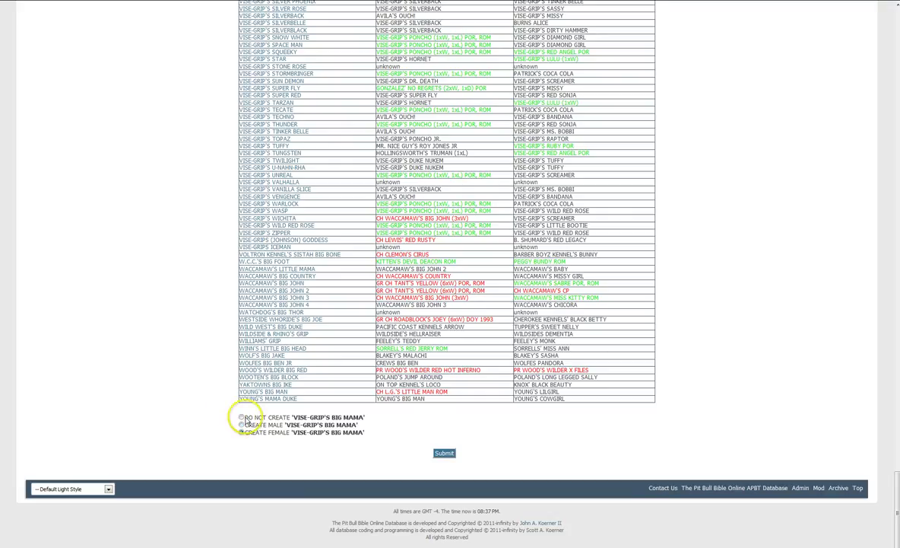
left_click(242, 426)
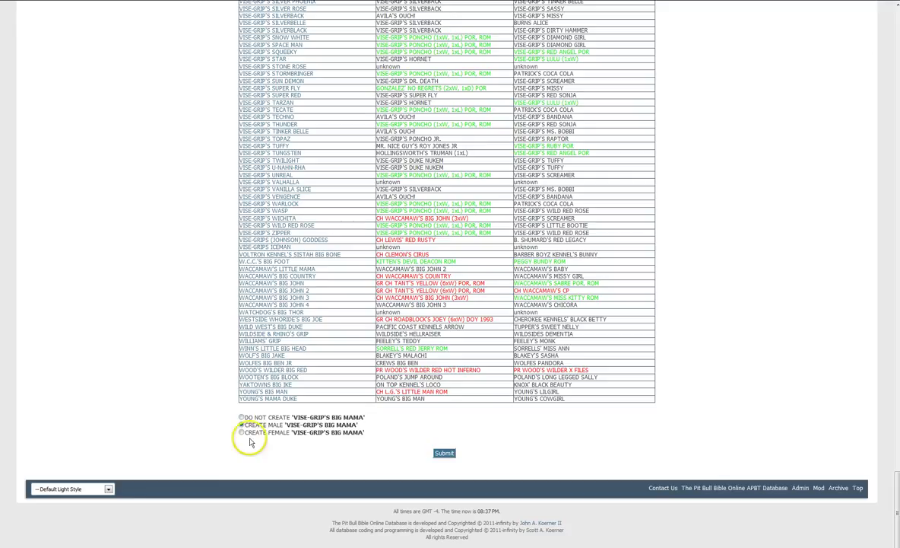
left_click(242, 432)
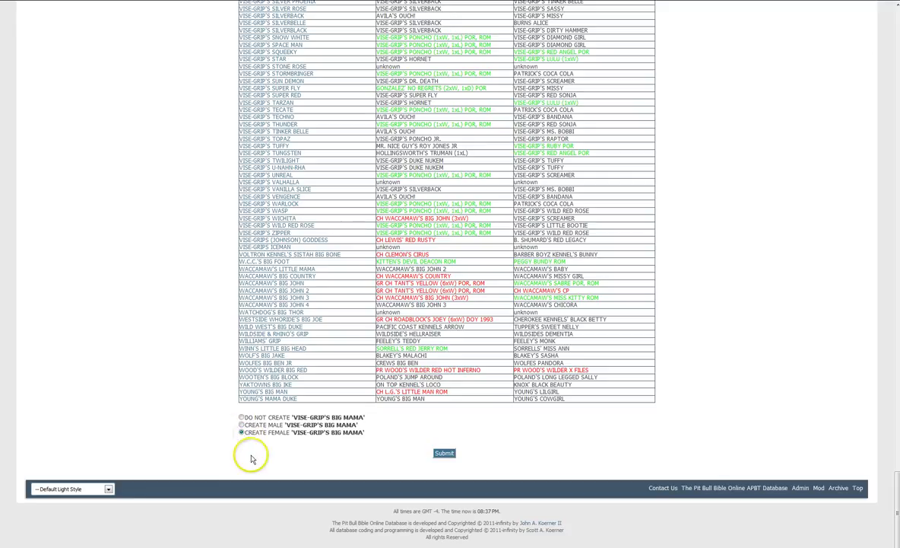
left_click(445, 453)
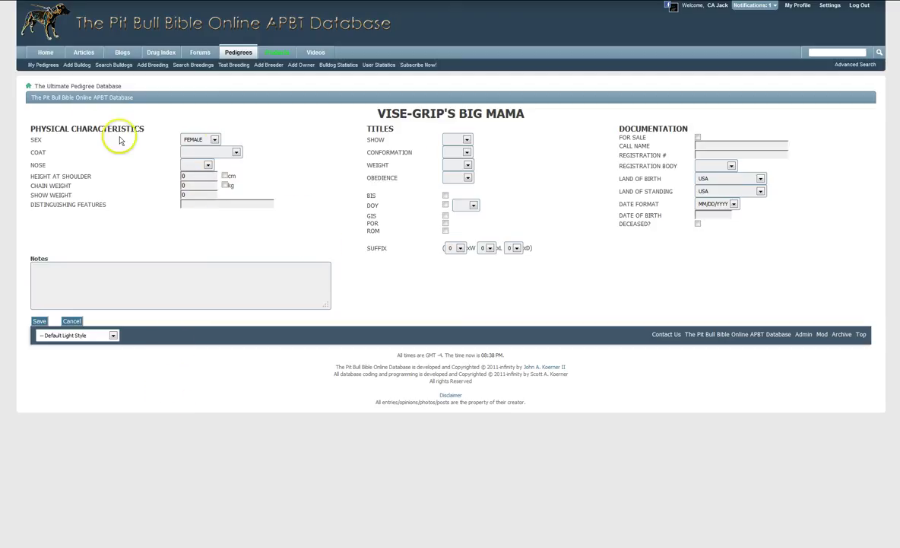
Set the coat of VISE-GRIP'S BIG MAMA to BUCKSKIN and the nose to BLACK.
left_click(235, 153)
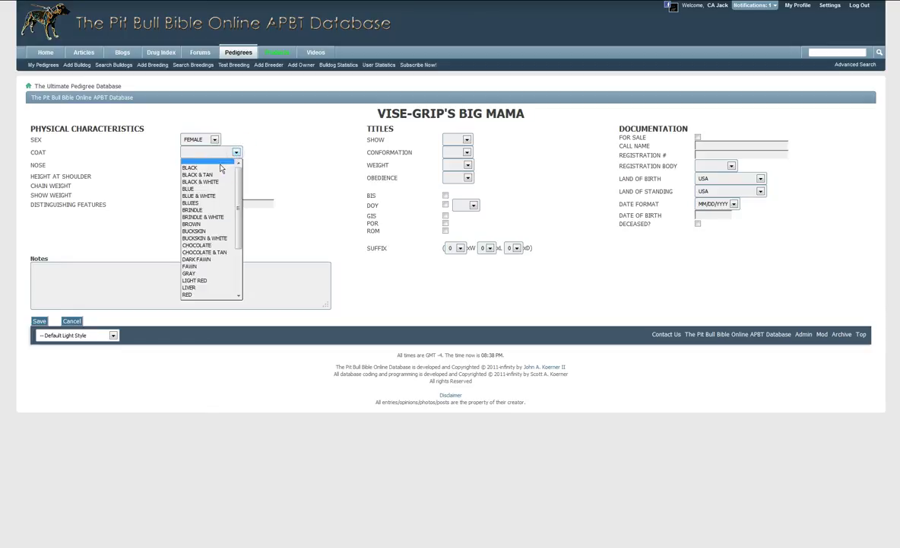
left_click(251, 181)
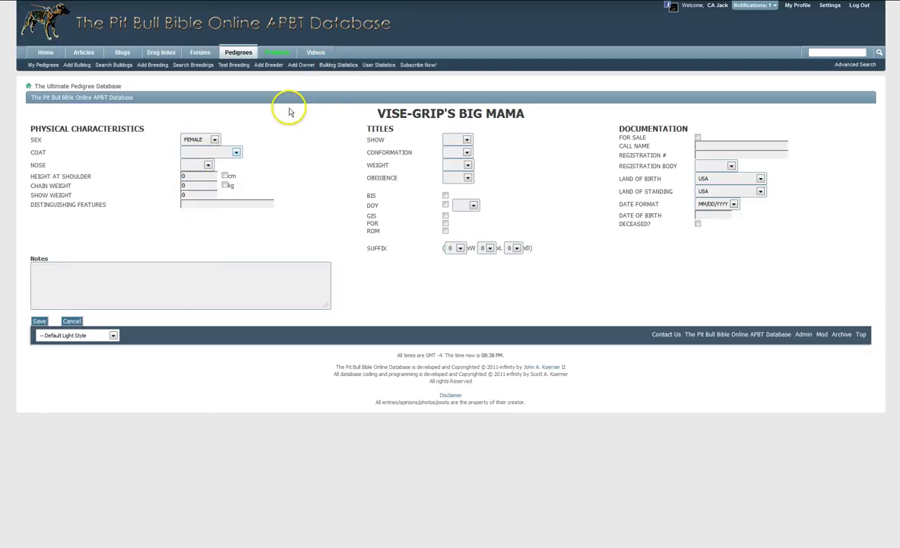
left_click(237, 153)
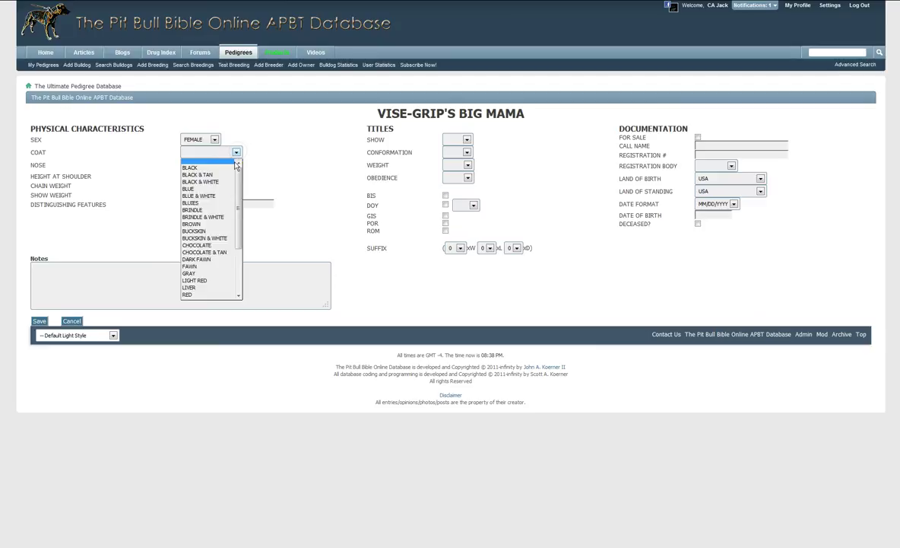
left_click(222, 231)
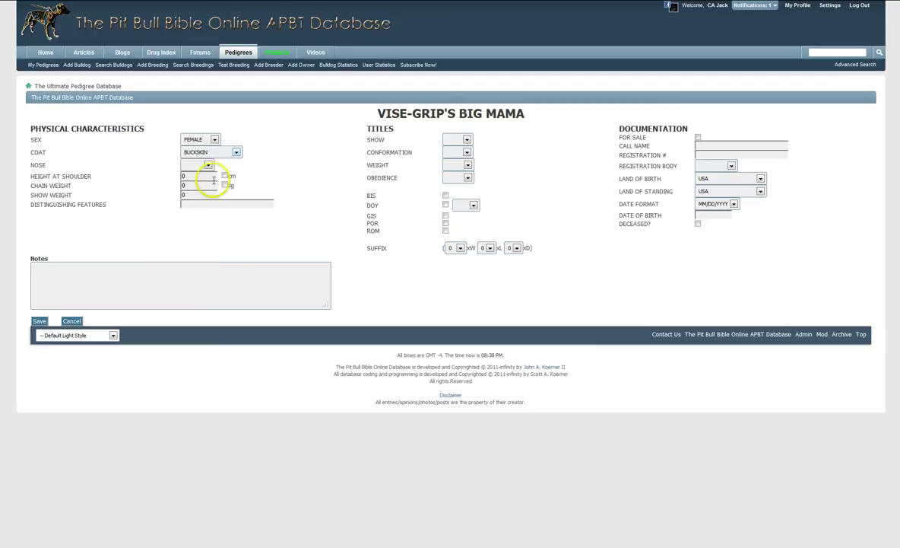
left_click(207, 165)
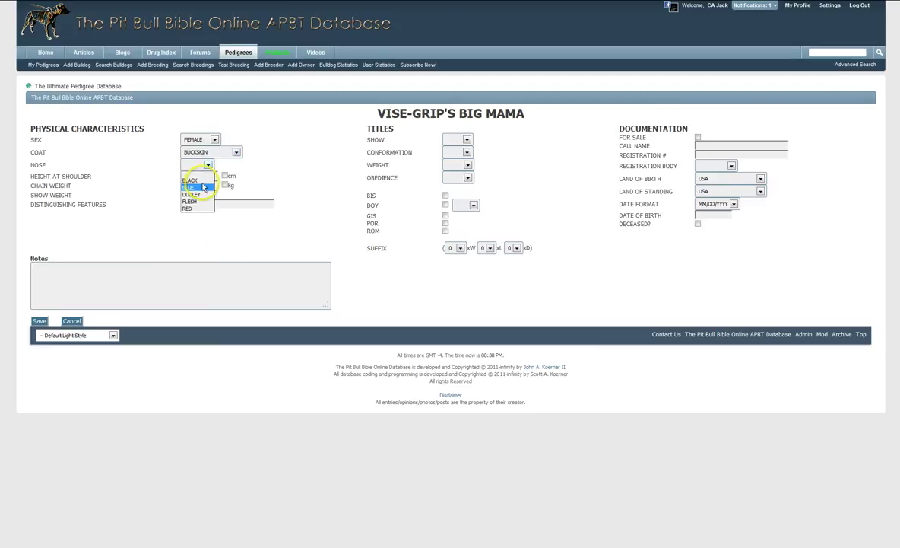
left_click(202, 180)
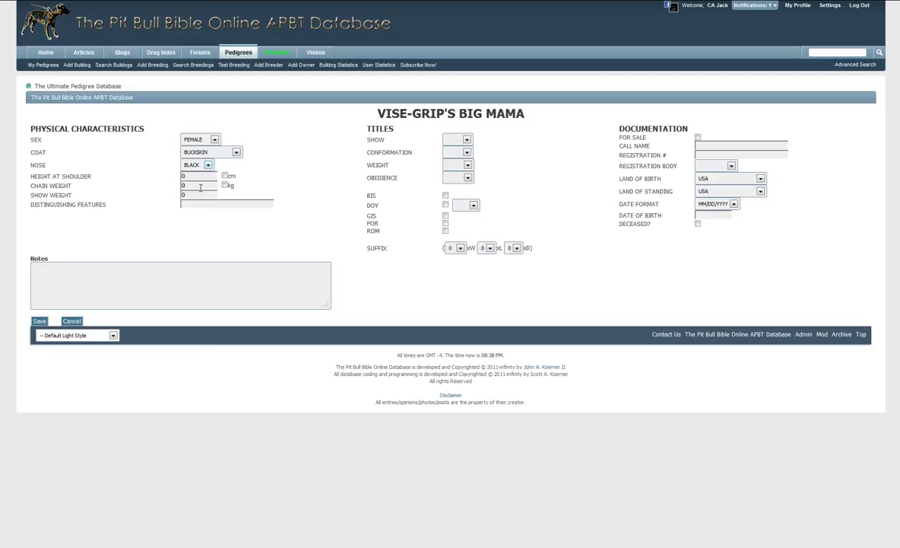
Enter a chain weight of 44 and a show weight of 39 in the physical characteristics.
left_click(193, 177)
type("44")
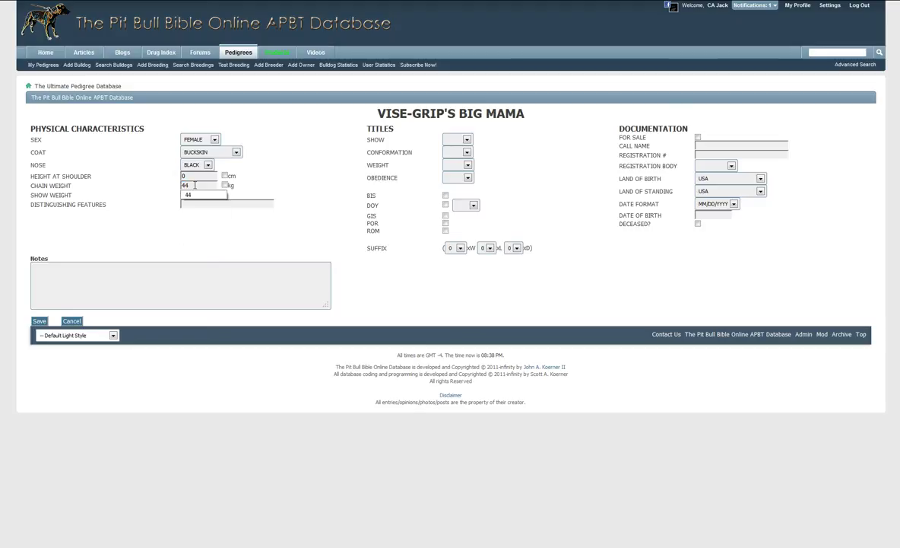
left_click(183, 195)
type("39")
left_click(217, 195)
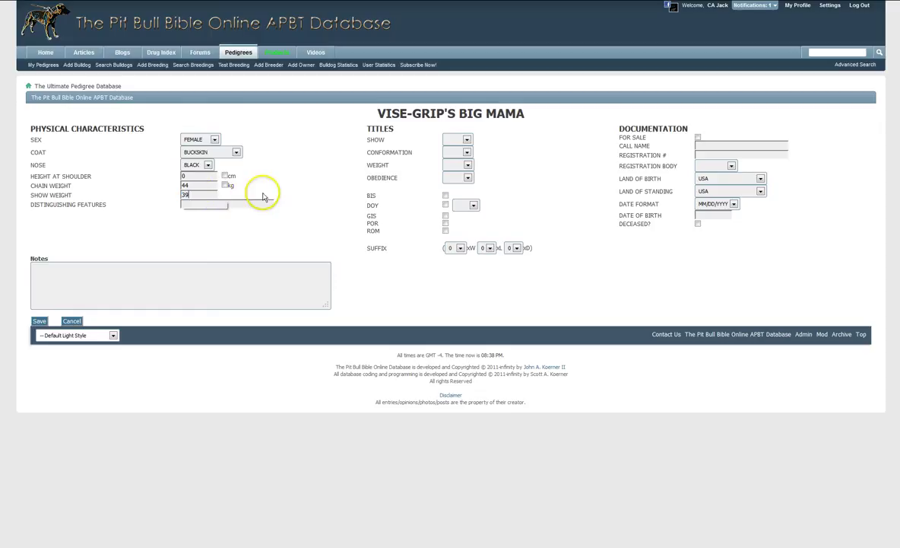
Examine the available show, conformation, weight and obedience titles and the DOY year options without assigning any.
left_click(466, 140)
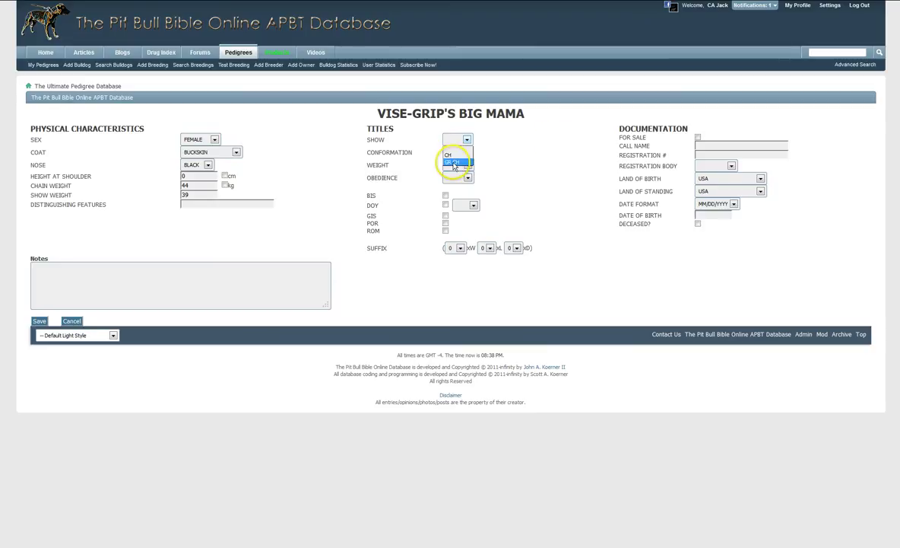
left_click(566, 141)
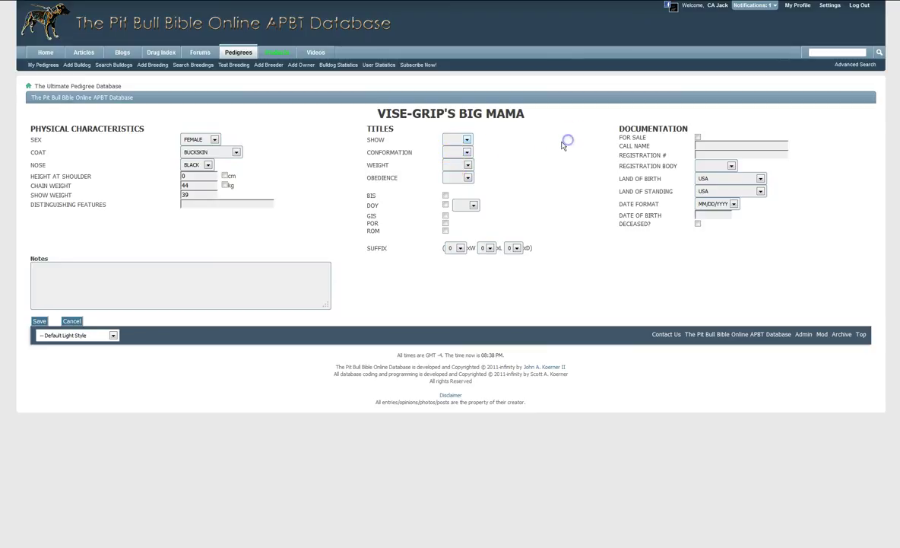
left_click(467, 153)
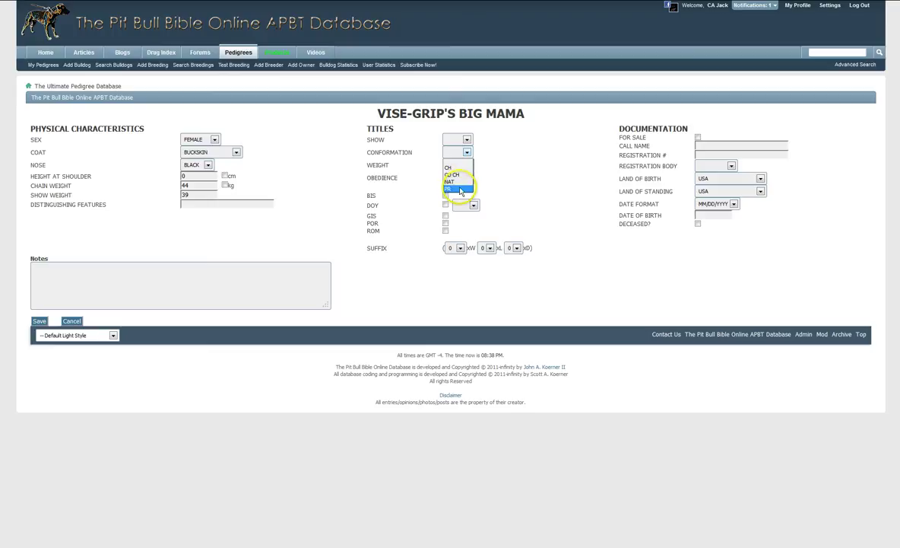
left_click(515, 159)
left_click(468, 166)
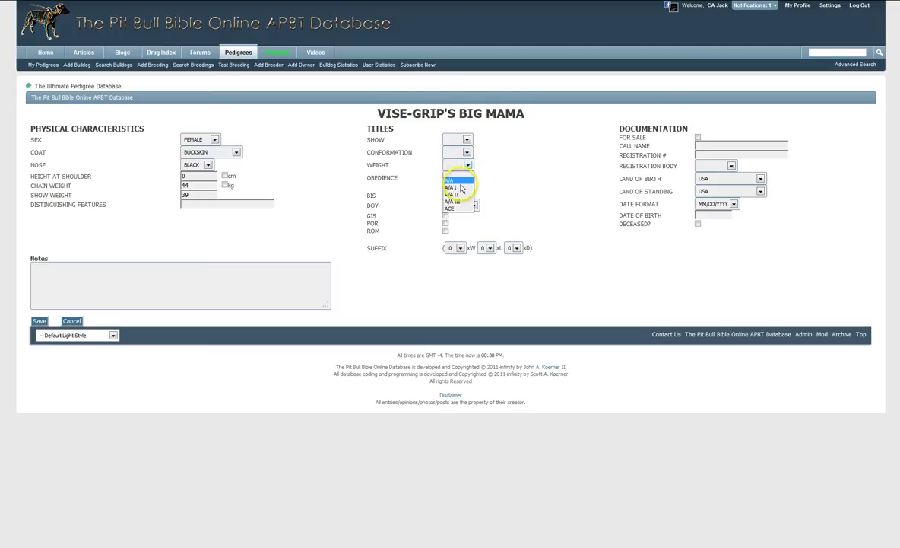
left_click(517, 170)
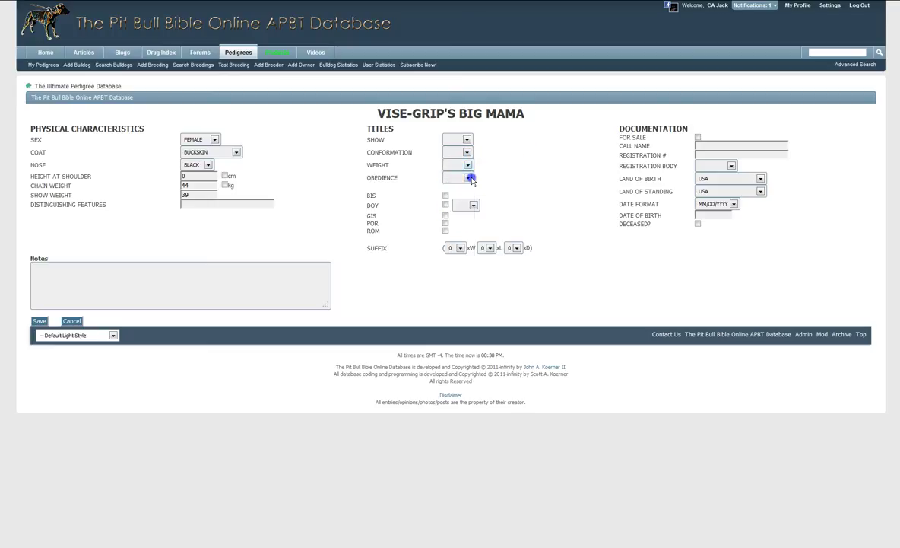
left_click(468, 177)
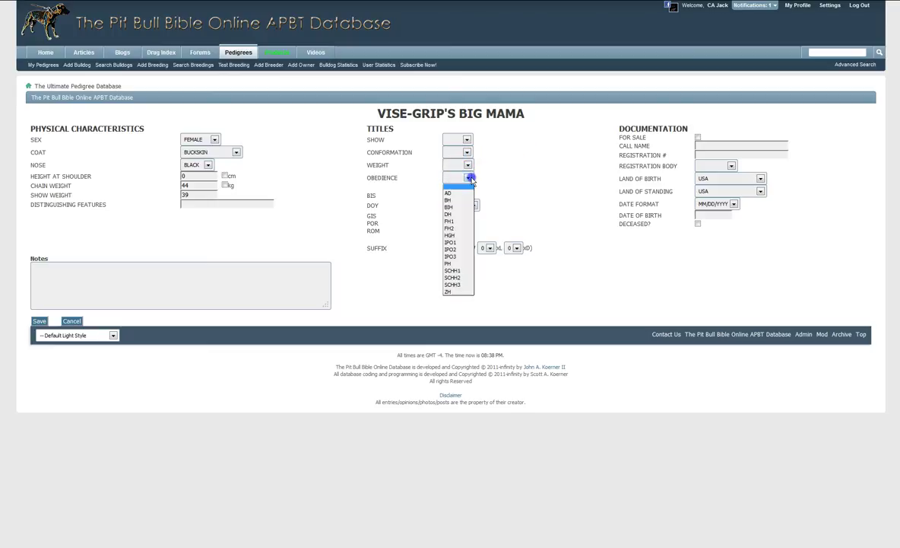
left_click(514, 199)
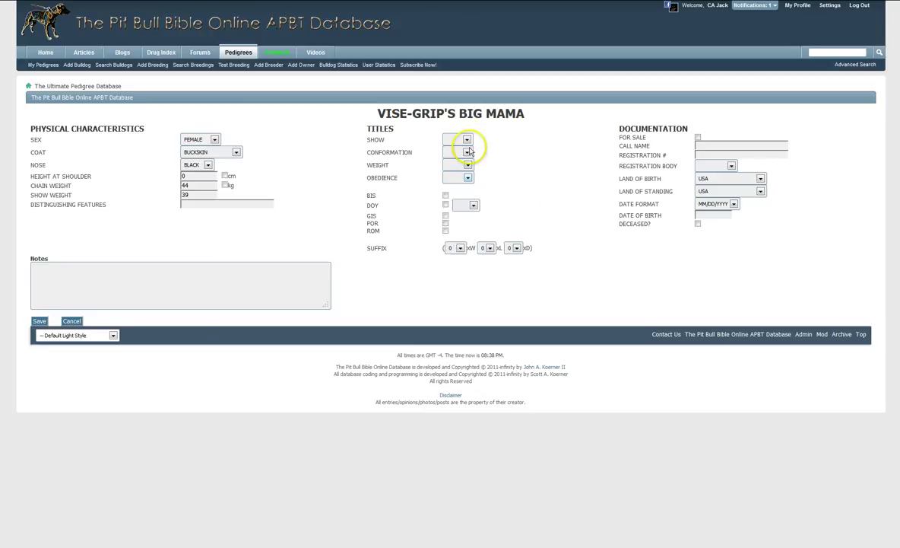
left_click(445, 205)
left_click(473, 206)
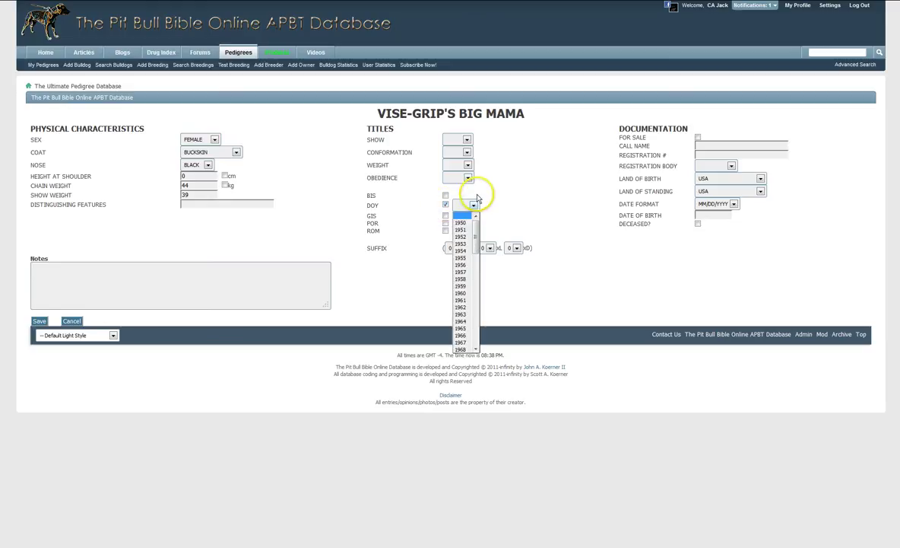
left_click(447, 205)
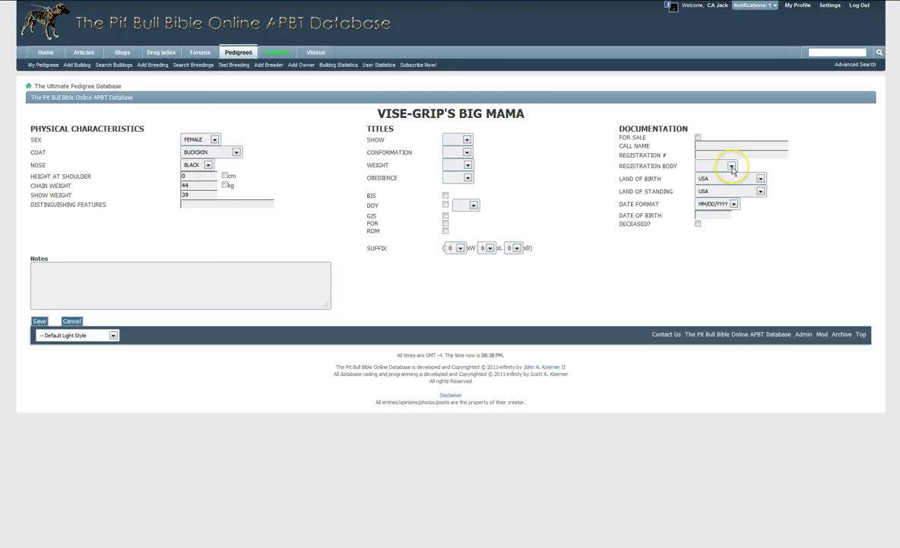
Set the registration body to ADBA and enter the dog's date of birth in MM/DD/YYYY format.
left_click(731, 166)
left_click(725, 183)
left_click(706, 217)
type("05")
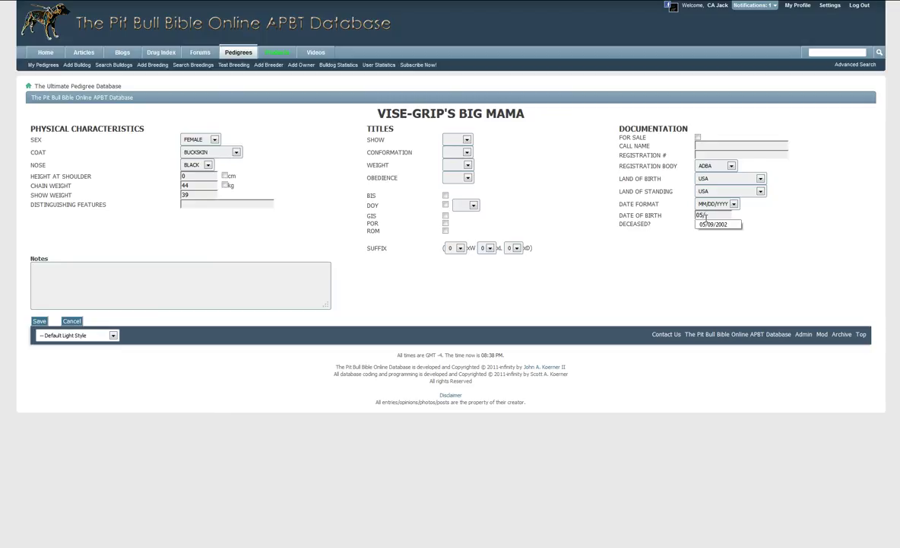
type("/31/1999")
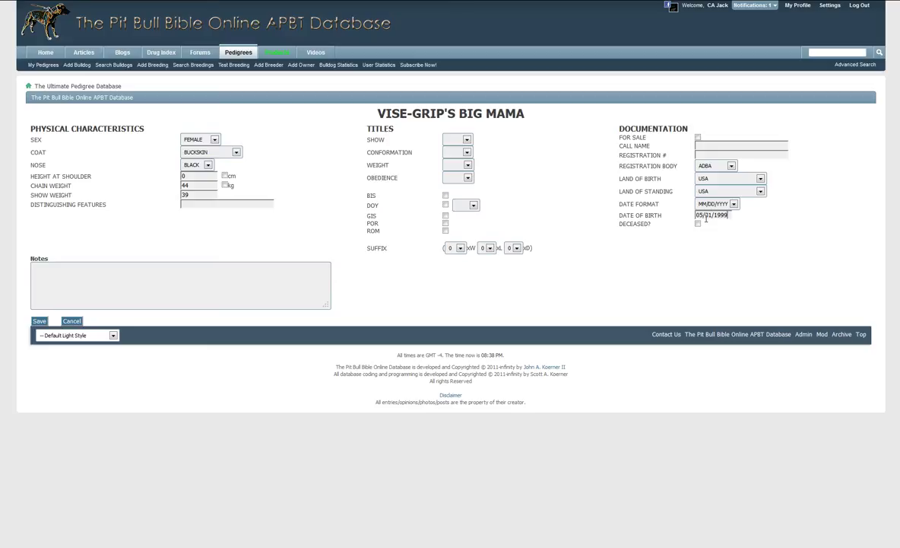
Mark the dog as deceased, leave the notes empty, and save the new bulldog's details.
left_click(697, 224)
left_click(48, 280)
left_click(47, 279)
left_click(41, 321)
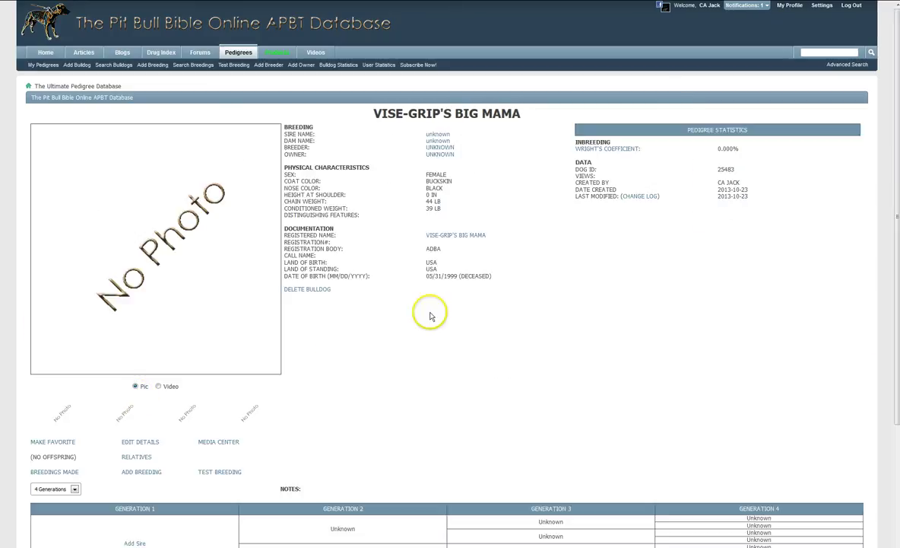
Check the database for PONCHO as the sire and assign VISE-GRIP'S PONCHO to VISE-GRIP'S BIG MAMA.
scroll(356, 259, "down", 3)
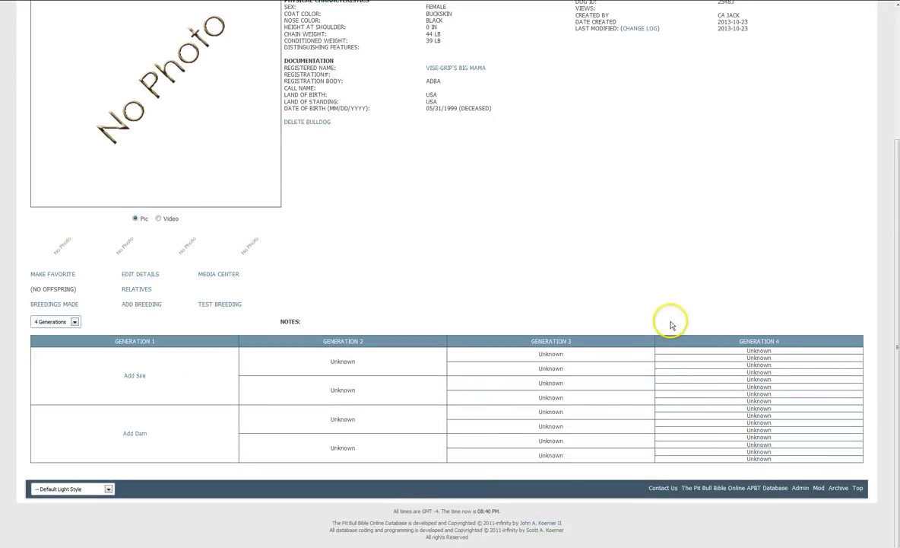
scroll(673, 323, "up", 3)
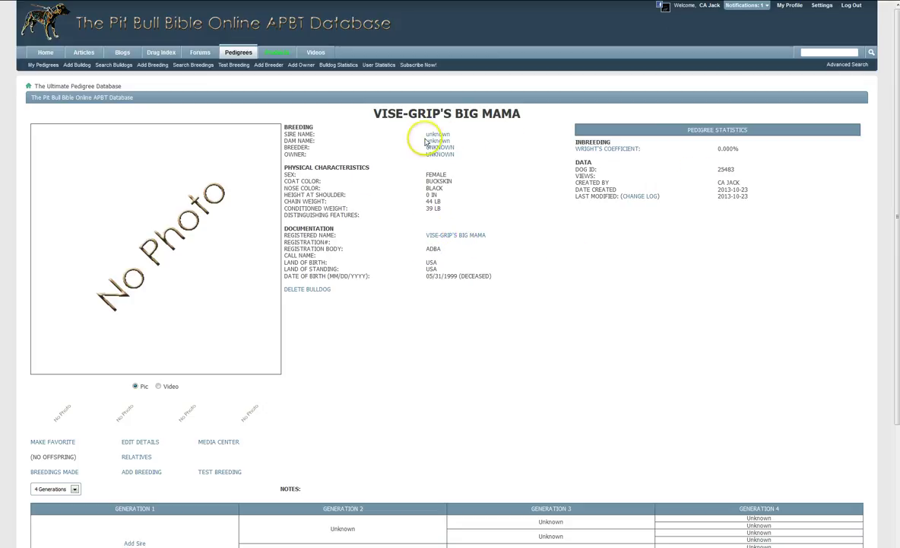
scroll(361, 194, "down", 3)
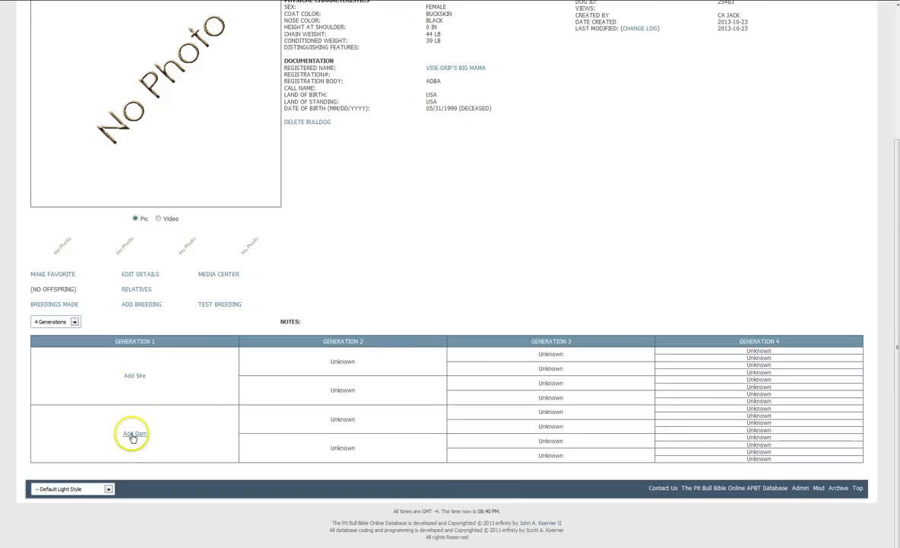
scroll(304, 342, "up", 3)
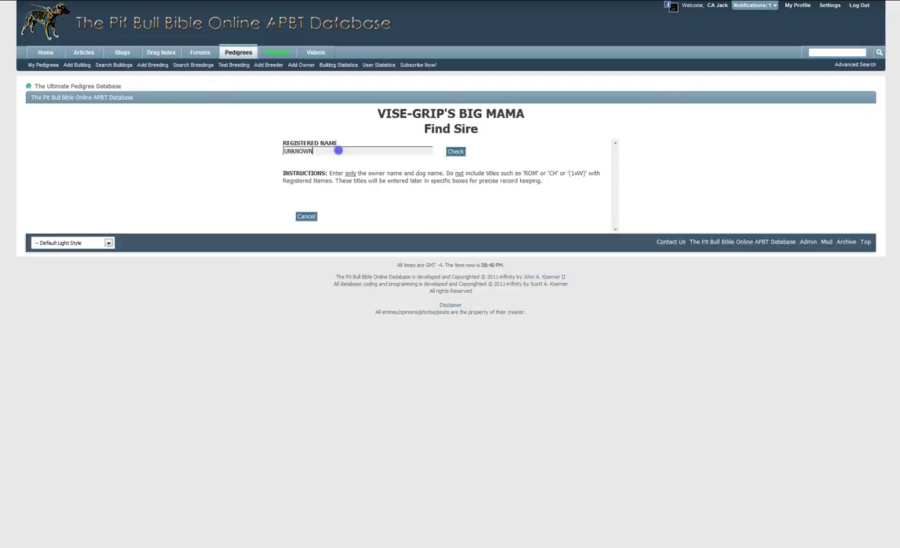
double_click(340, 150)
type("PONCHO")
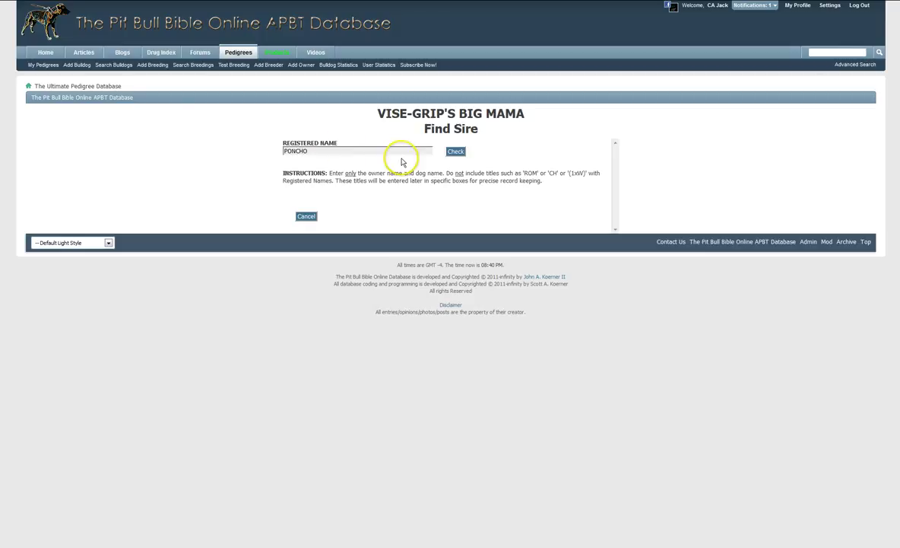
left_click(456, 150)
left_click(420, 267)
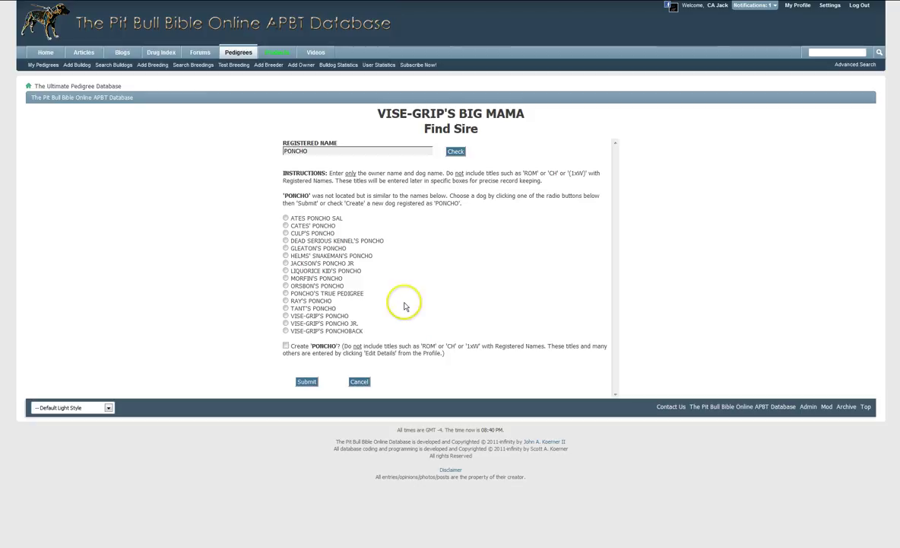
left_click(286, 316)
left_click(308, 383)
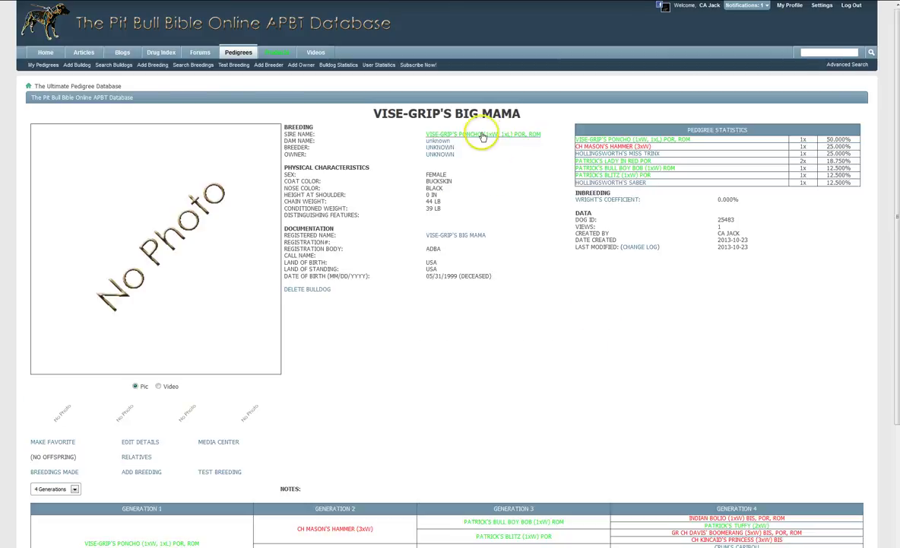
Check the database for KITANA as the dam and assign SOUTHERN KENNELS' KITANA to VISE-GRIP'S BIG MAMA.
scroll(357, 220, "down", 2)
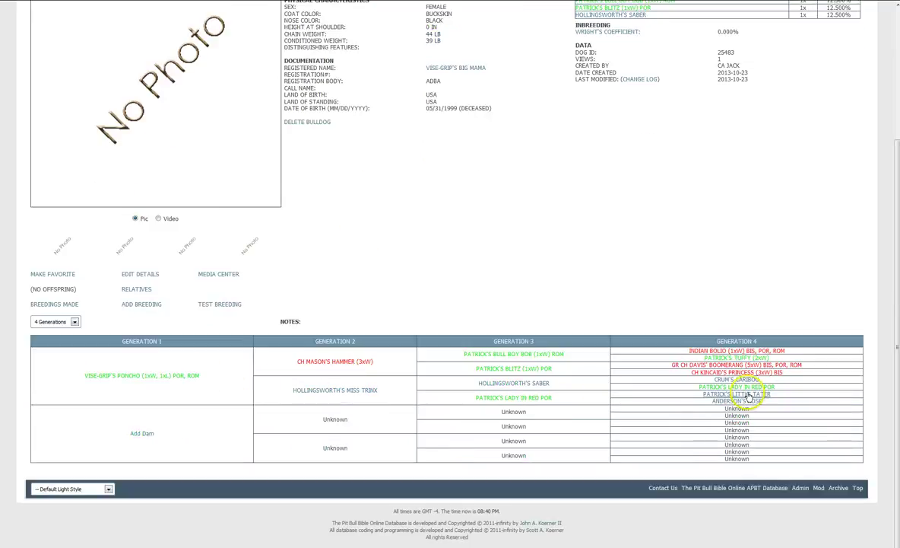
scroll(428, 354, "up", 3)
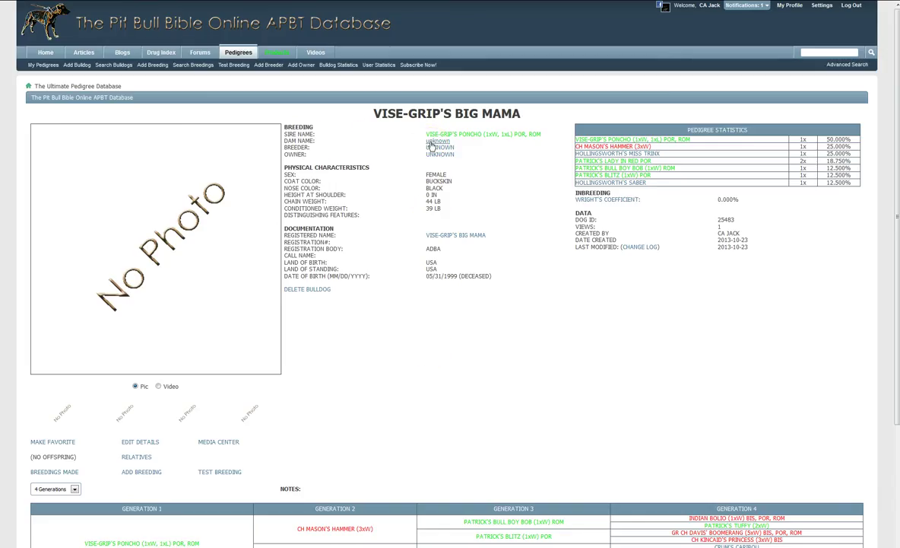
scroll(396, 195, "down", 3)
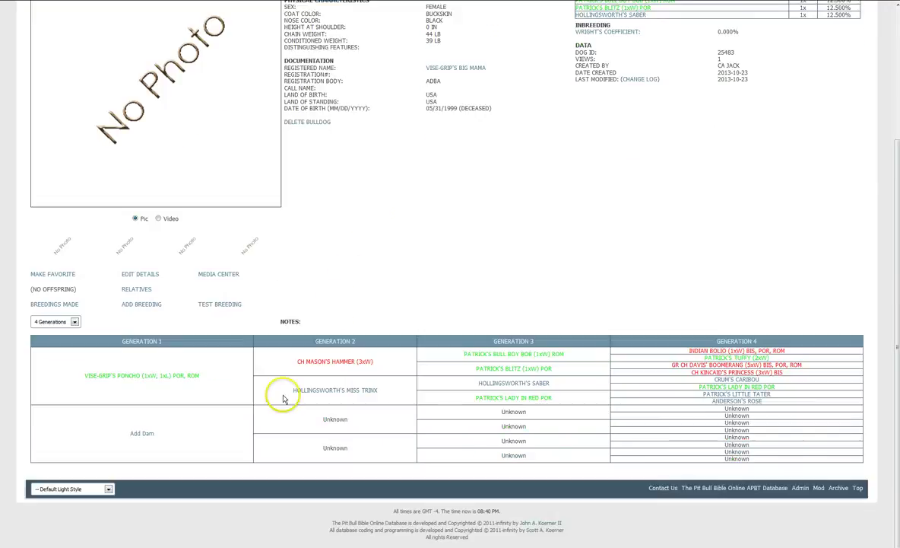
left_click(143, 435)
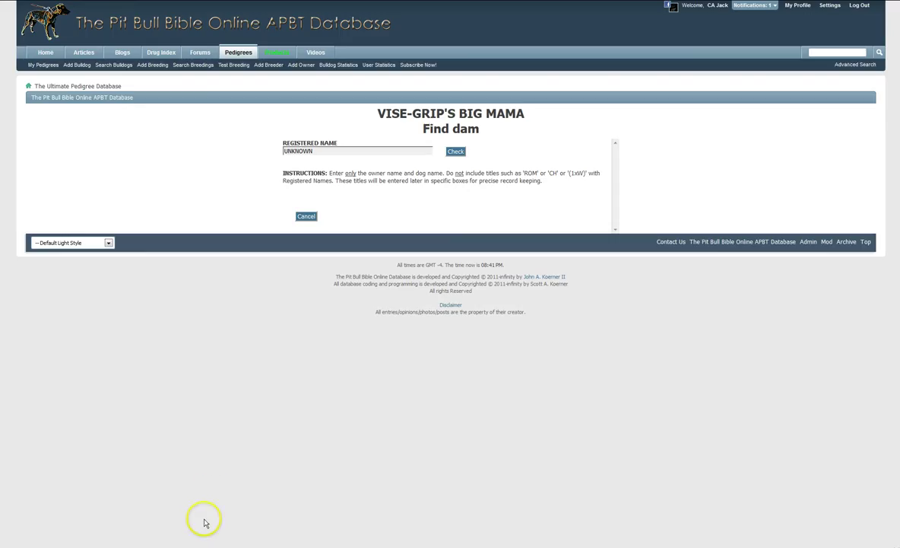
left_click(324, 151)
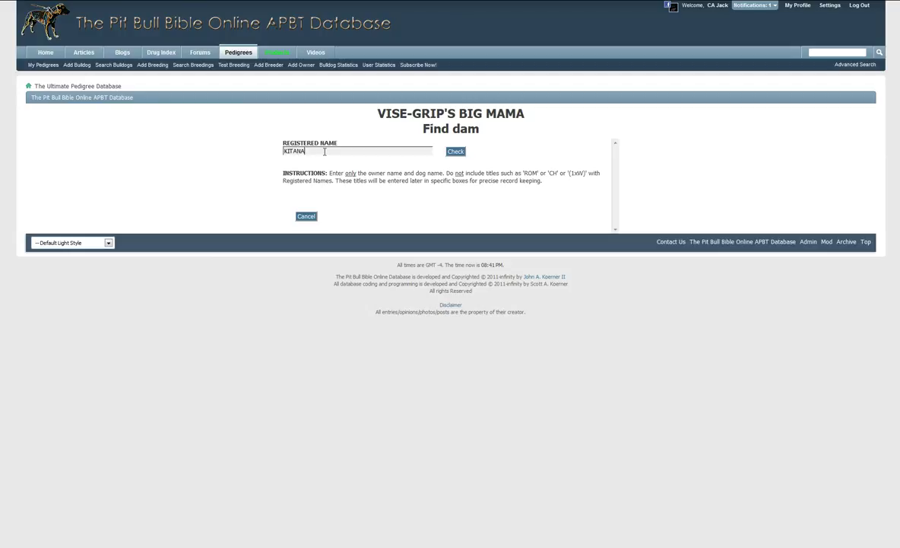
double_click(293, 152)
left_click(285, 151)
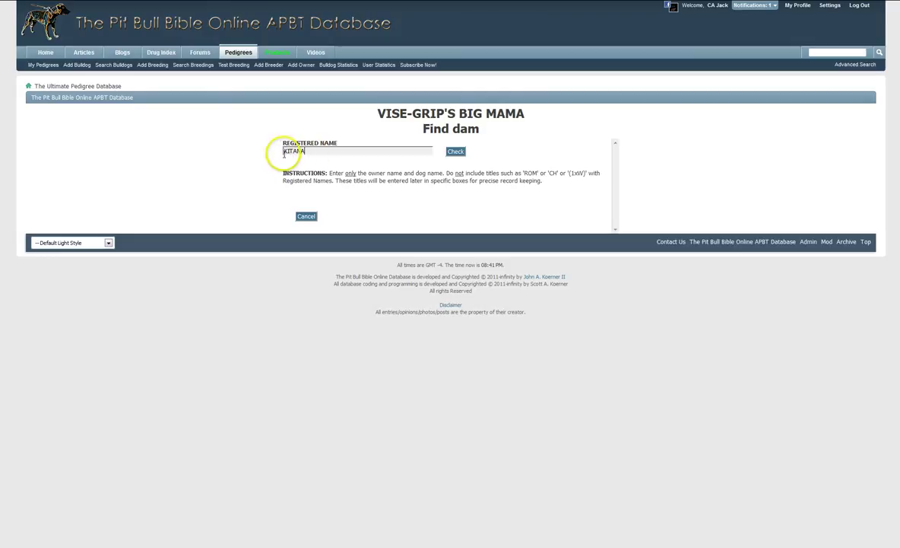
left_click(455, 151)
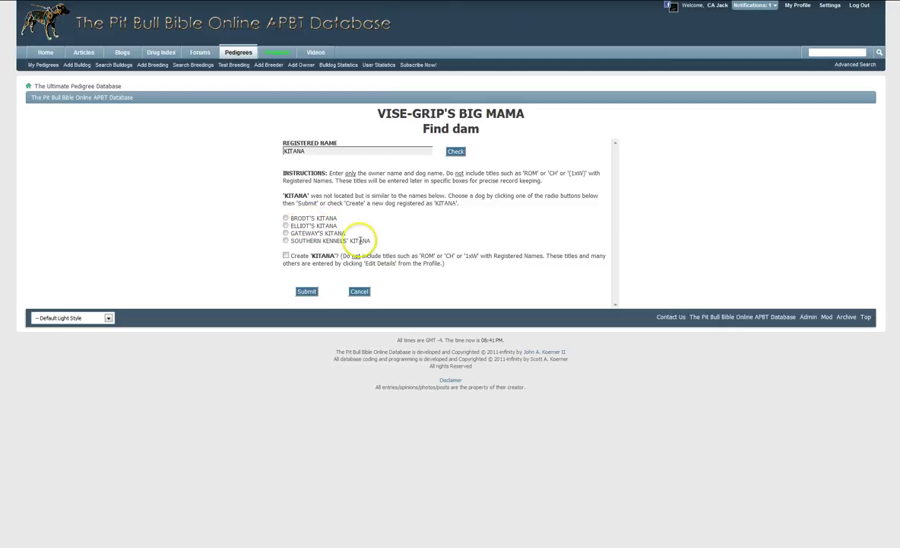
left_click(285, 240)
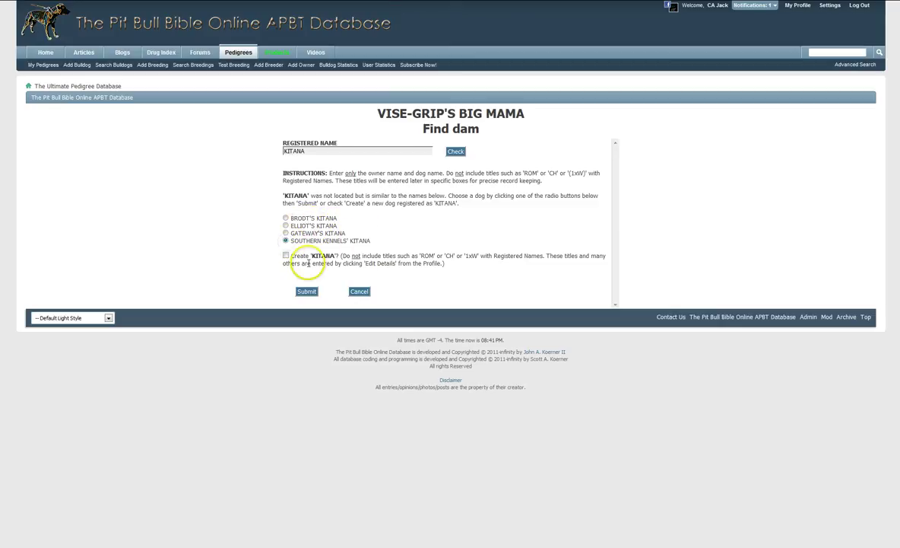
left_click(306, 293)
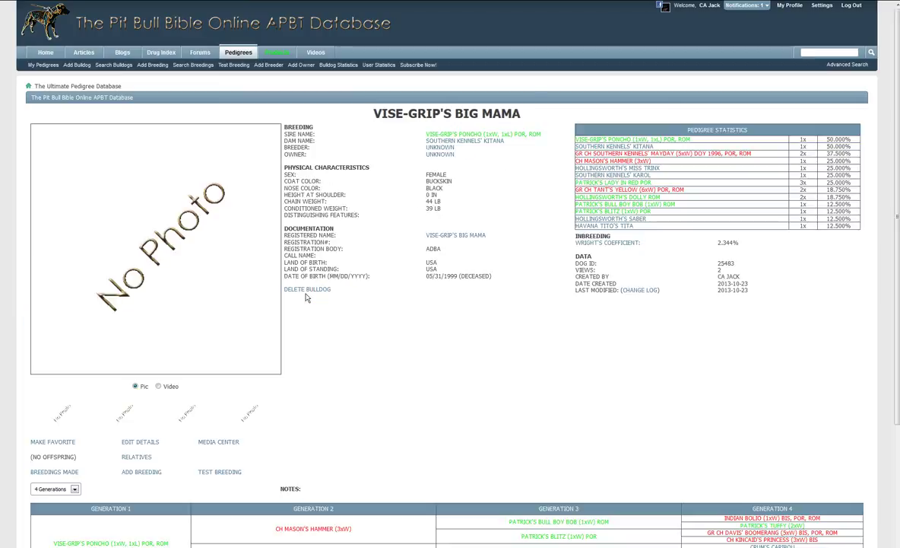
Look up VISE as the breeder and assign VISE-GRIP KENNELS as the breeder of VISE-GRIP'S BIG MAMA.
scroll(357, 304, "down", 3)
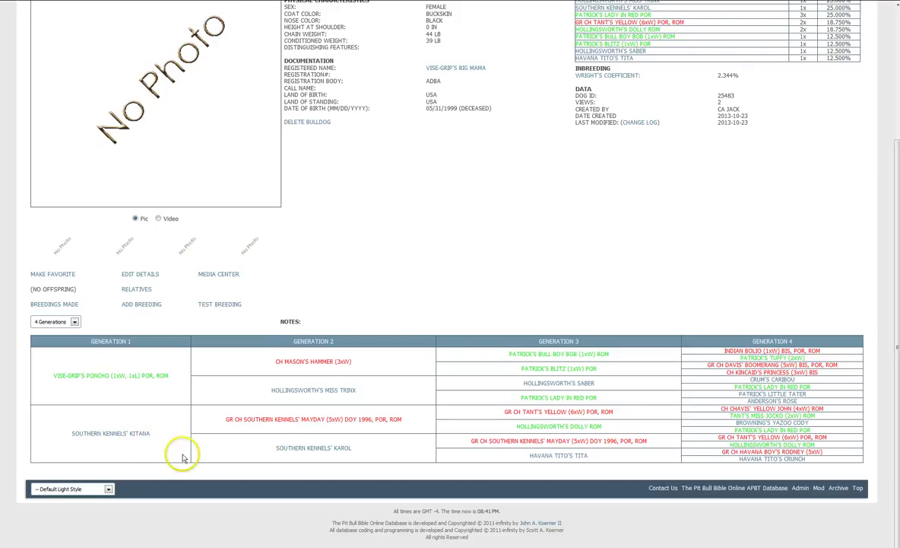
scroll(190, 450, "up", 2)
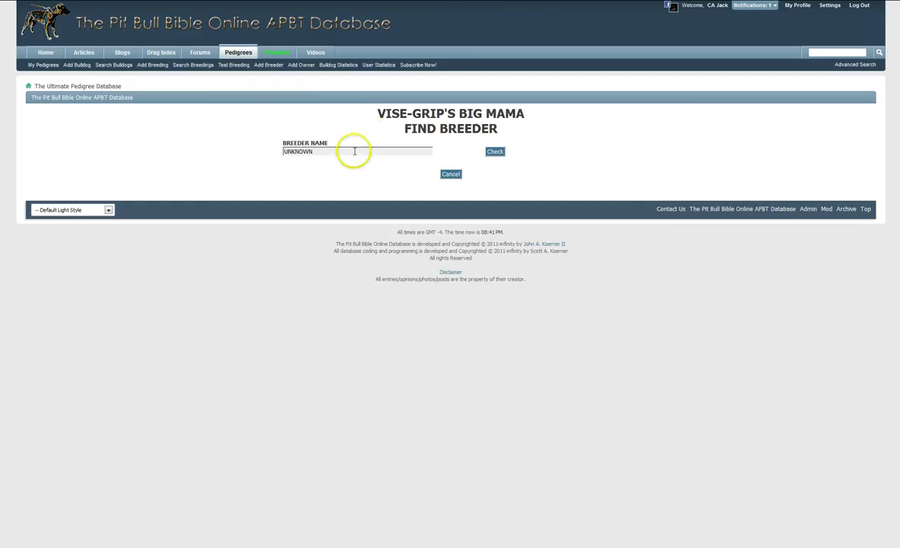
left_click(354, 151)
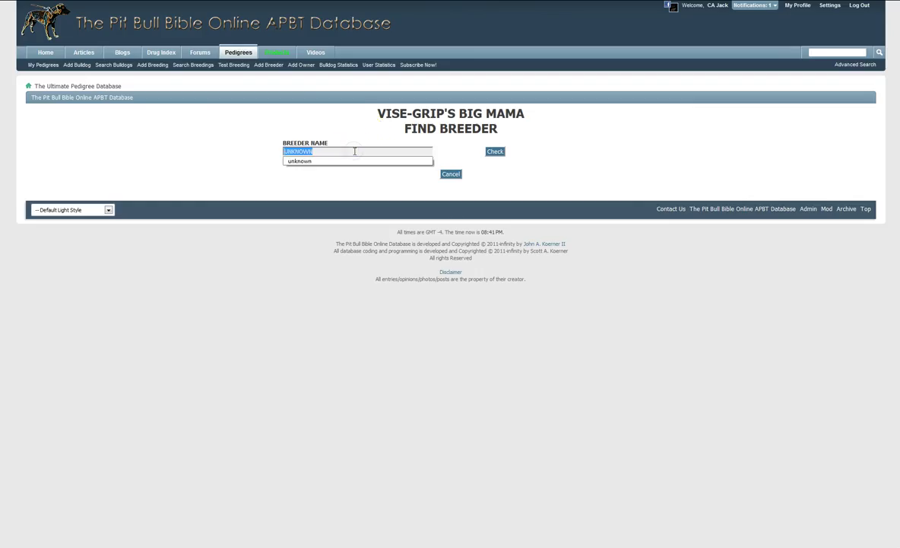
type("VISE")
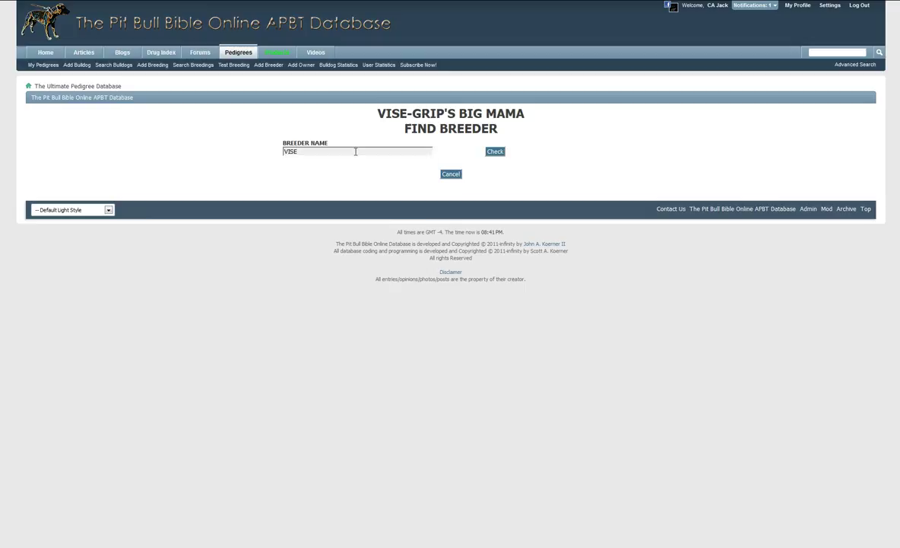
key("Return")
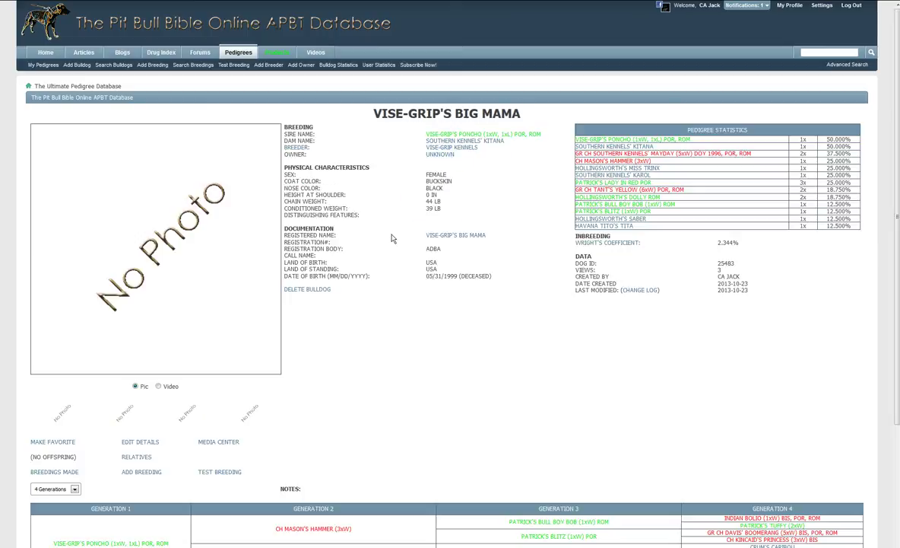
Check the database for VISE as the owner and assign VISE-GRIP KENNELS as the owner of VISE-GRIP'S BIG MAMA.
left_click(441, 155)
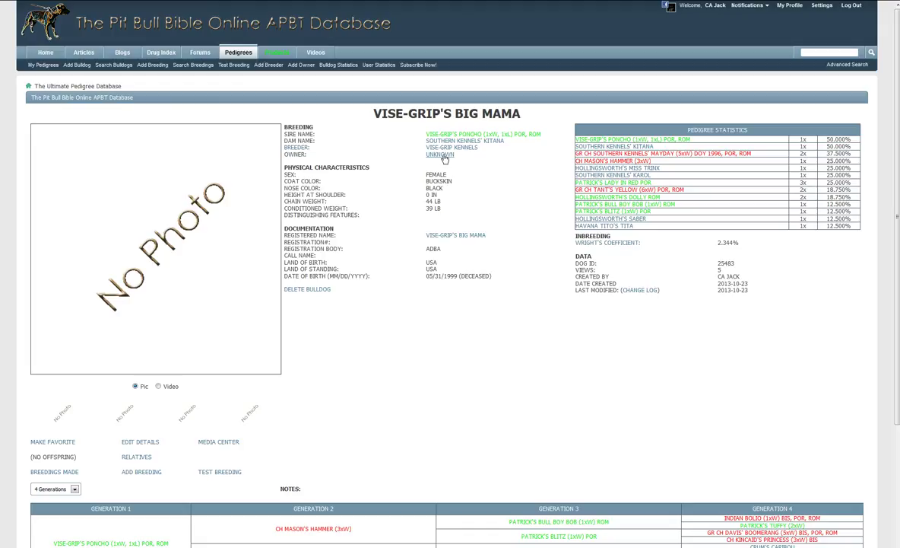
left_click(388, 152)
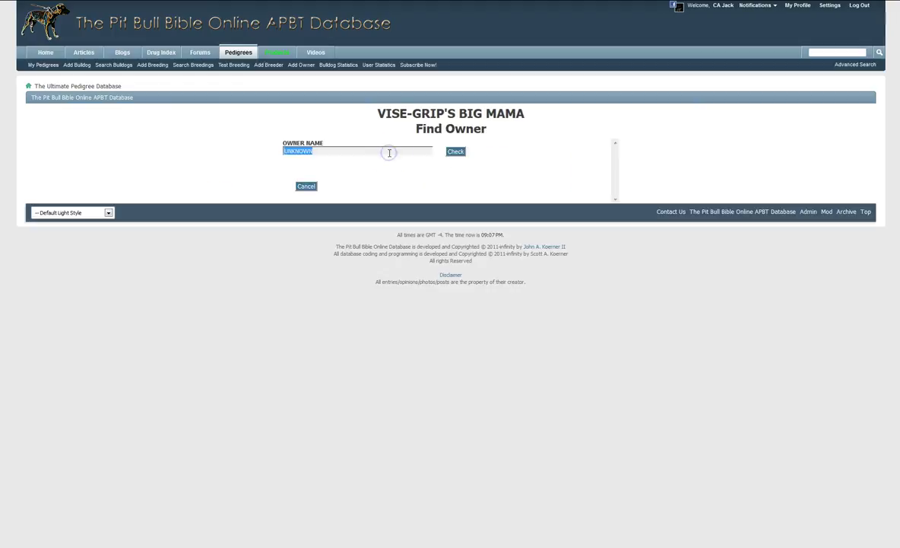
type("vise")
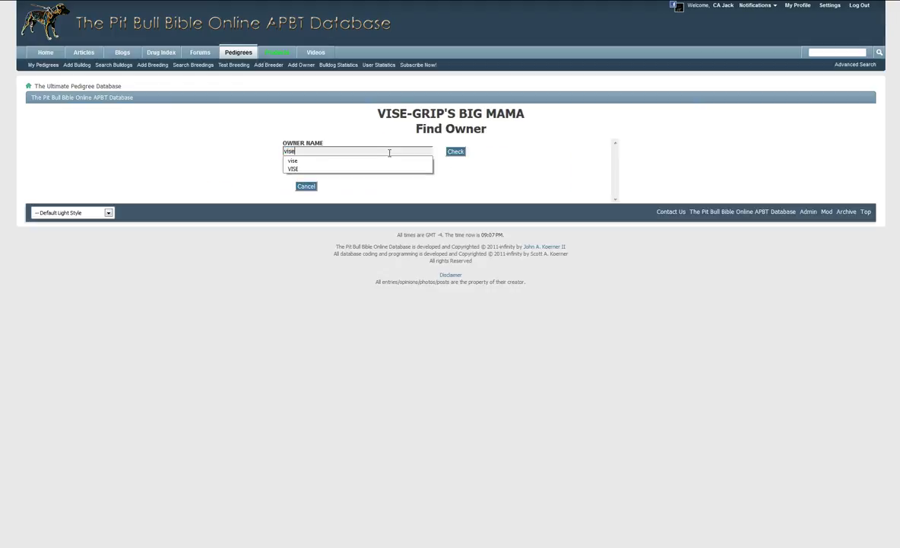
left_click(449, 155)
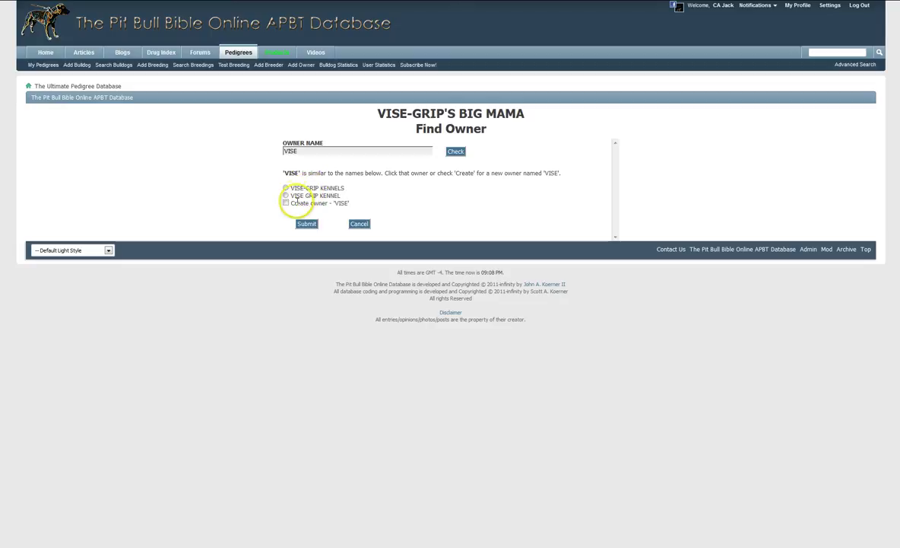
left_click(305, 195)
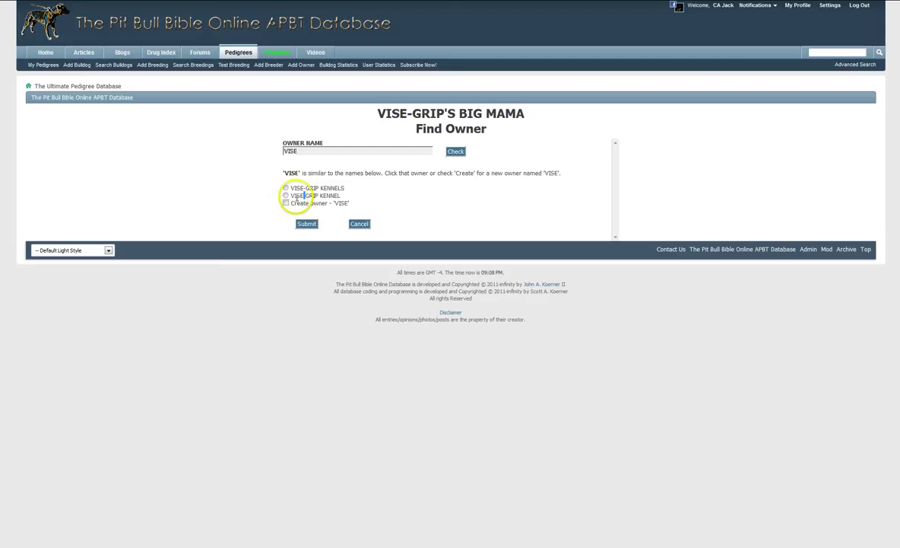
left_click(299, 191)
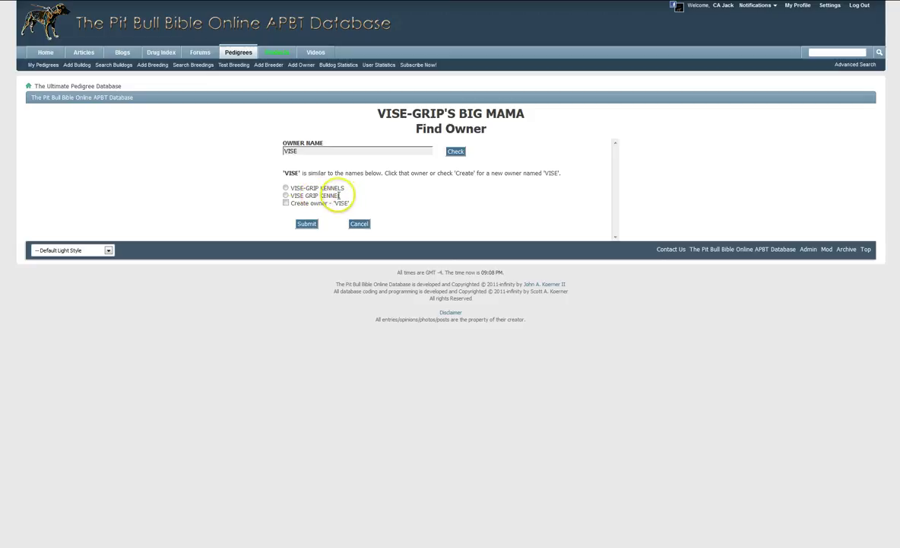
double_click(293, 172)
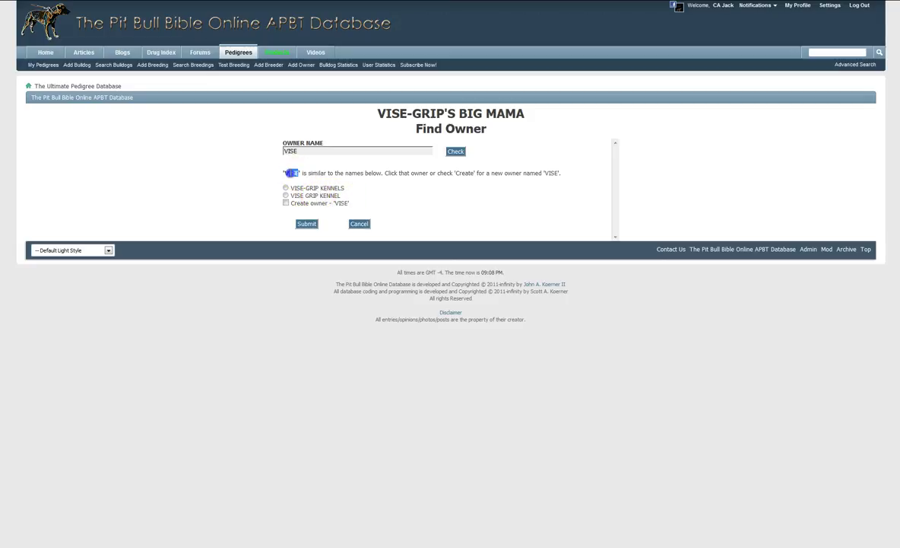
left_click(286, 187)
left_click(316, 225)
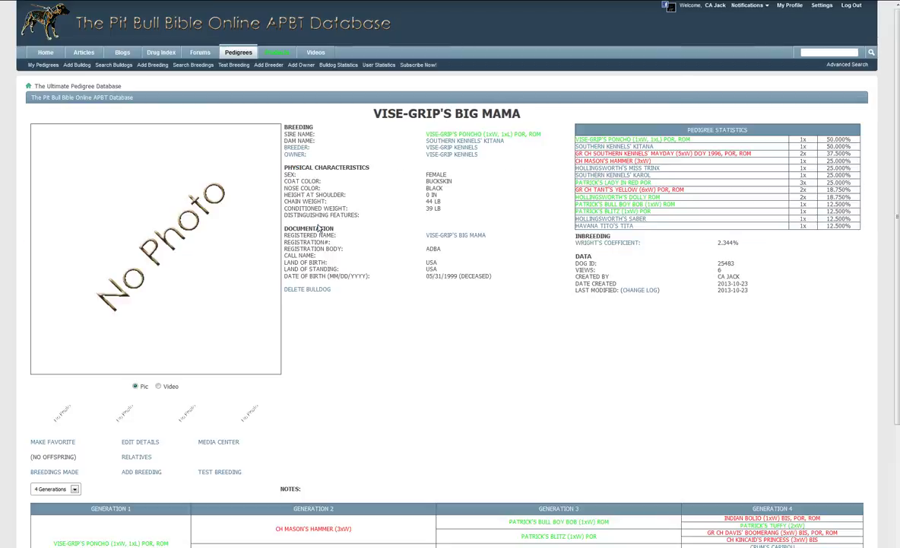
Open the Media Center of VISE-GRIP'S BIG MAMA's profile.
scroll(405, 281, "down", 1)
scroll(406, 281, "down", 2)
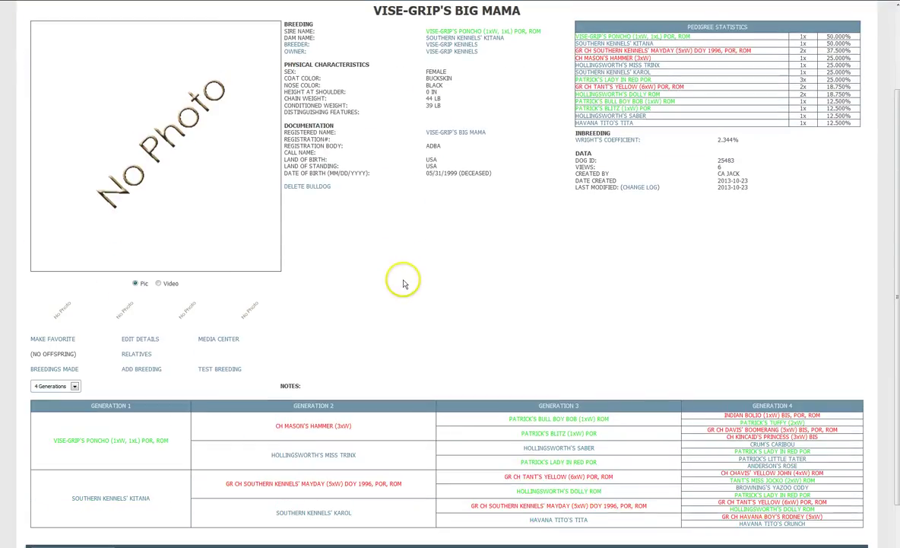
scroll(384, 328, "down", 1)
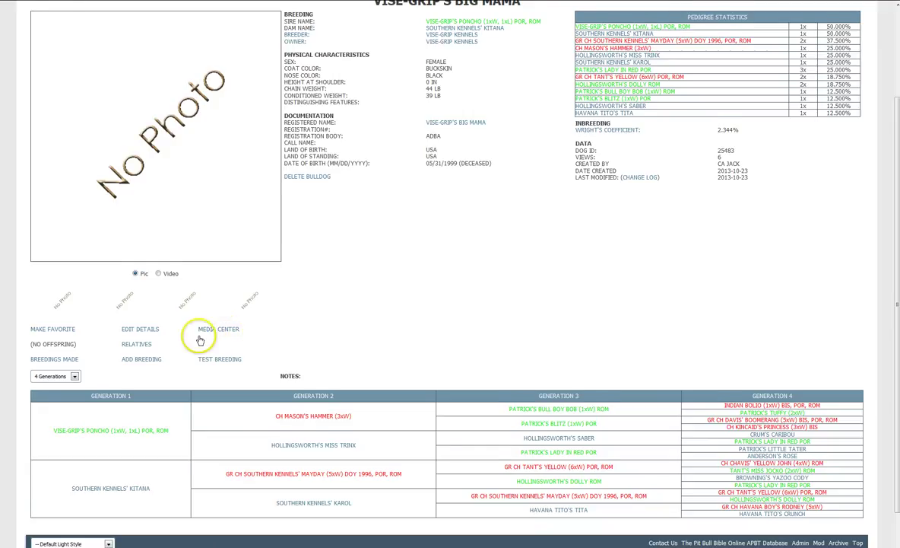
scroll(205, 335, "up", 1)
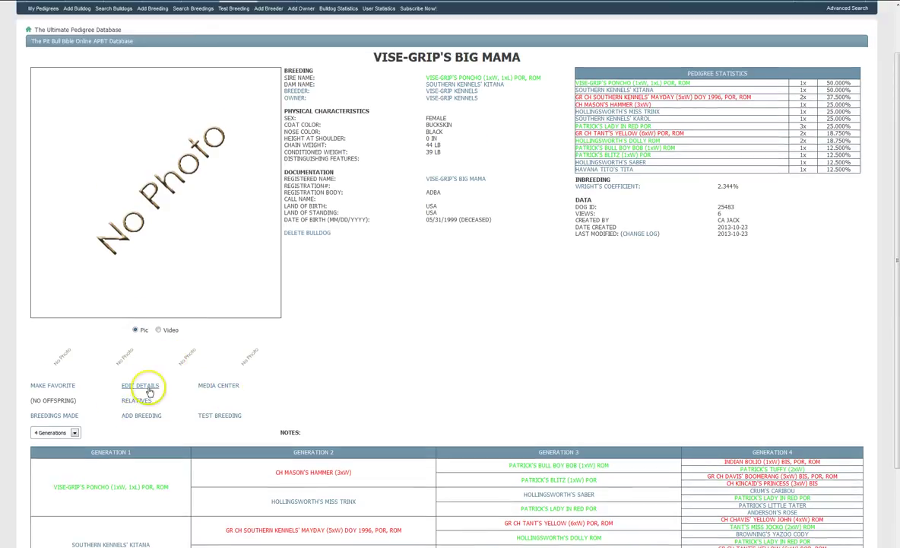
left_click(206, 386)
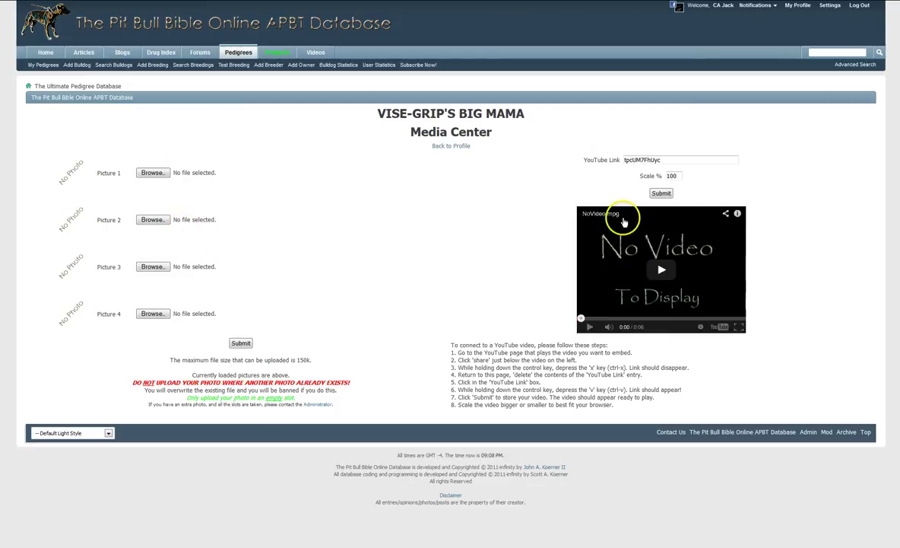
Examine the YouTube link and video scale settings in the Media Center without changing them.
left_click_drag(668, 160, 642, 160)
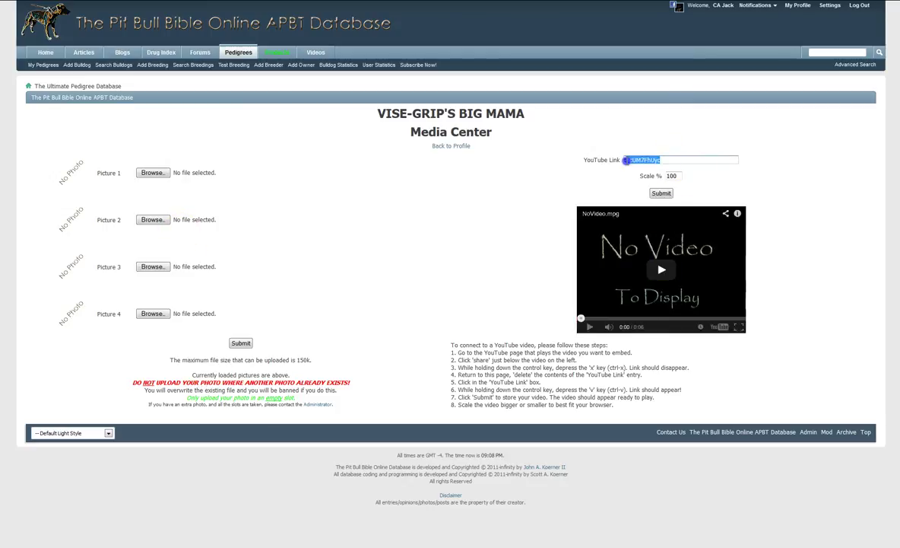
double_click(668, 158)
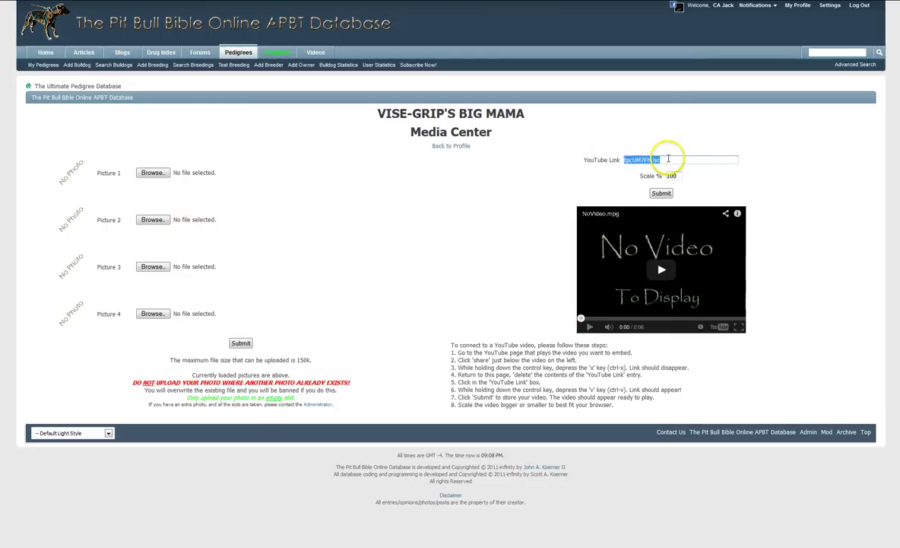
left_click(661, 194)
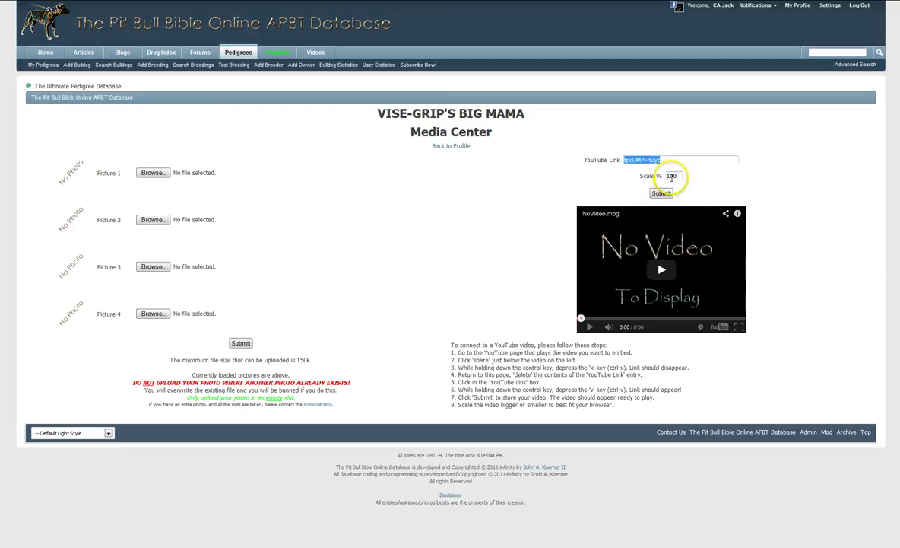
key("BackSpace")
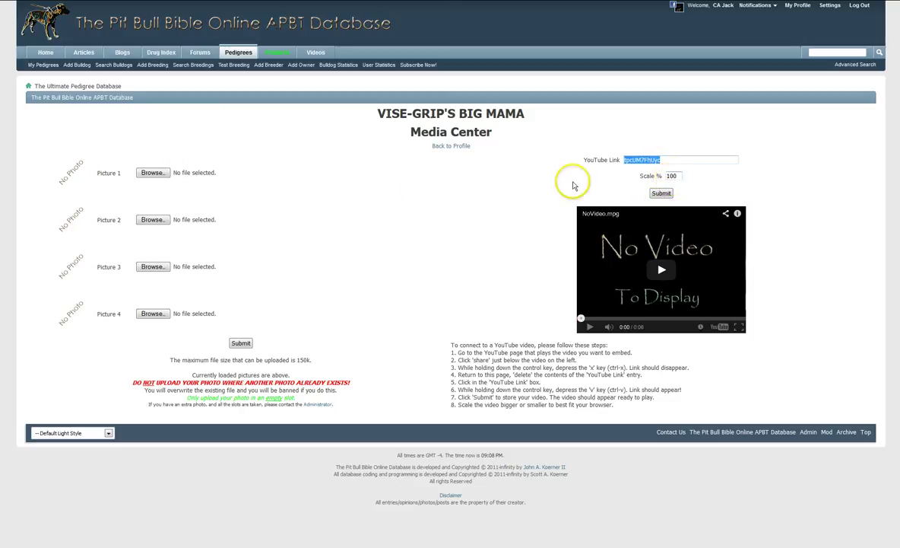
Upload BigMama.jpg from the DOGS folder as Picture 1 and review the dog's profile.
left_click(155, 172)
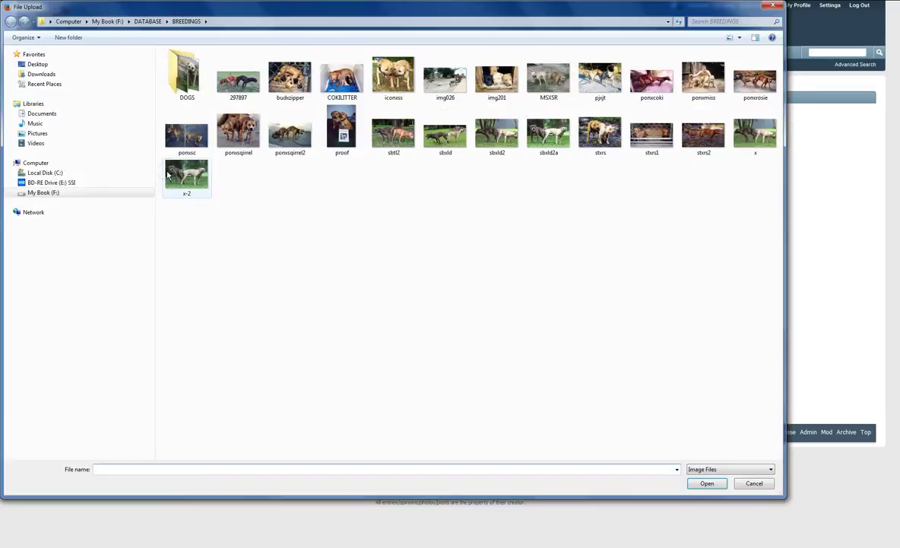
double_click(177, 62)
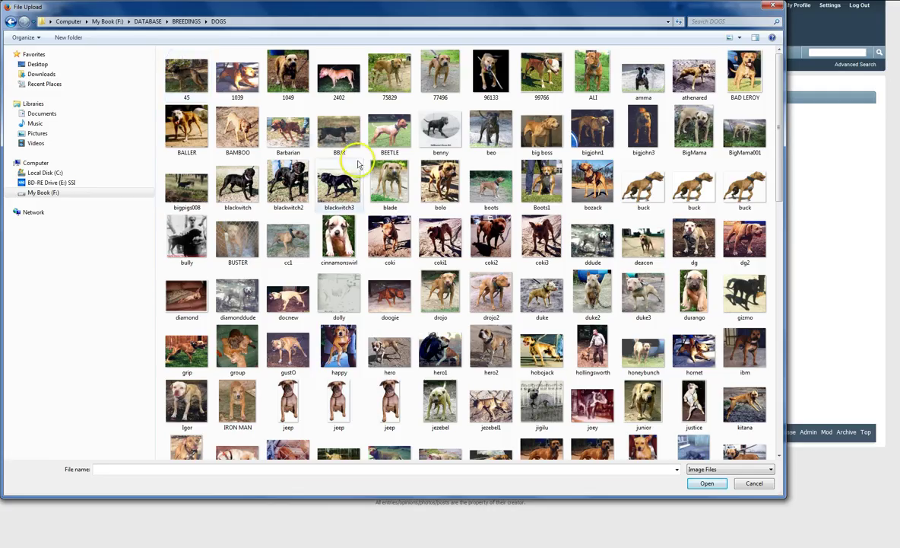
double_click(704, 146)
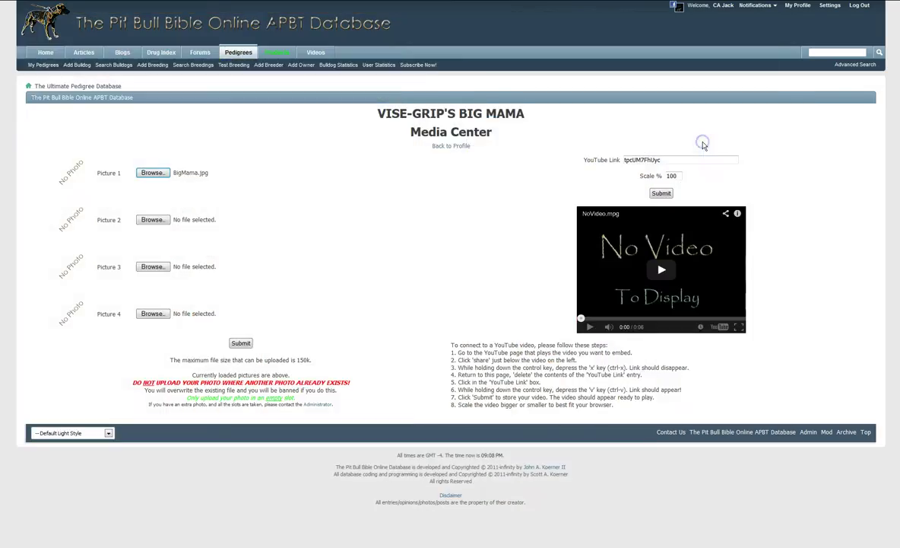
left_click(240, 344)
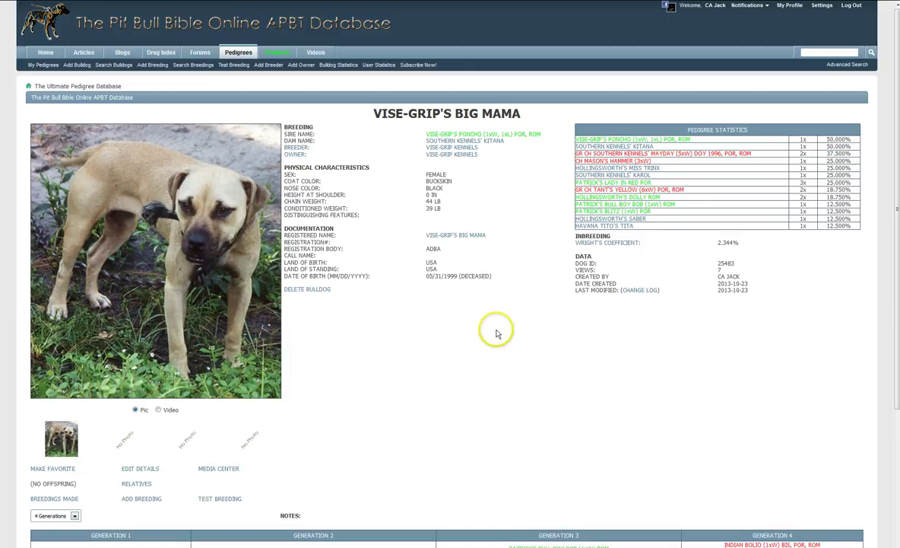
scroll(495, 331, "down", 1)
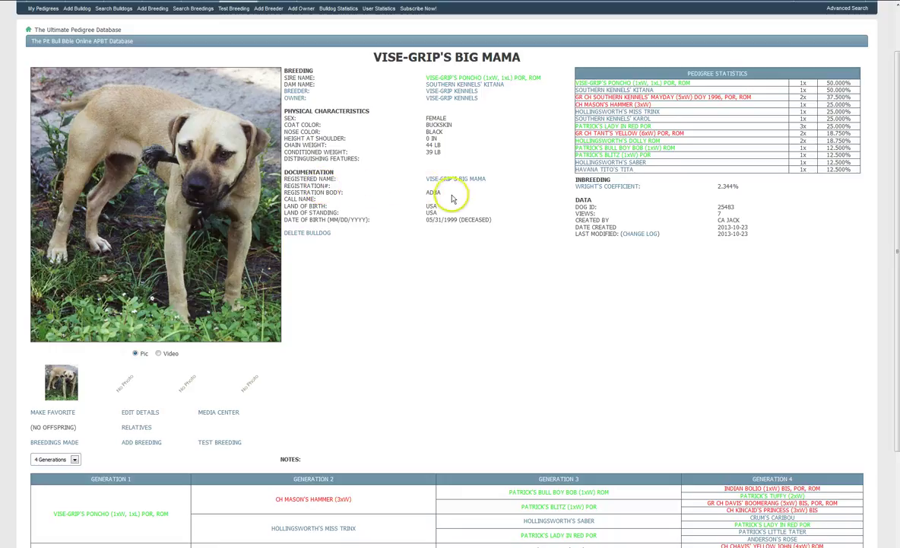
Examine the profile of VISE-GRIP'S BIG MAMA, including her photo, details, pedigree statistics and four-generation pedigree.
scroll(383, 354, "down", 3)
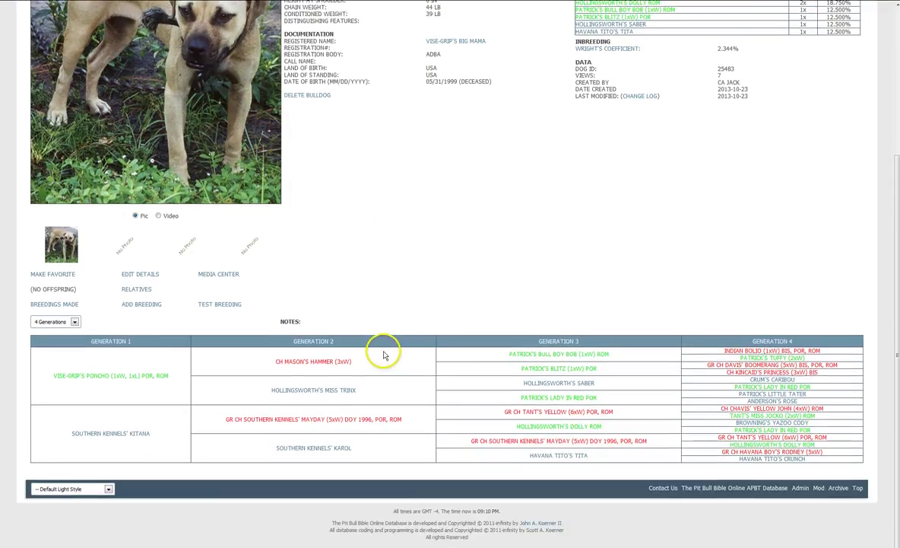
scroll(384, 353, "up", 4)
scroll(386, 353, "up", 1)
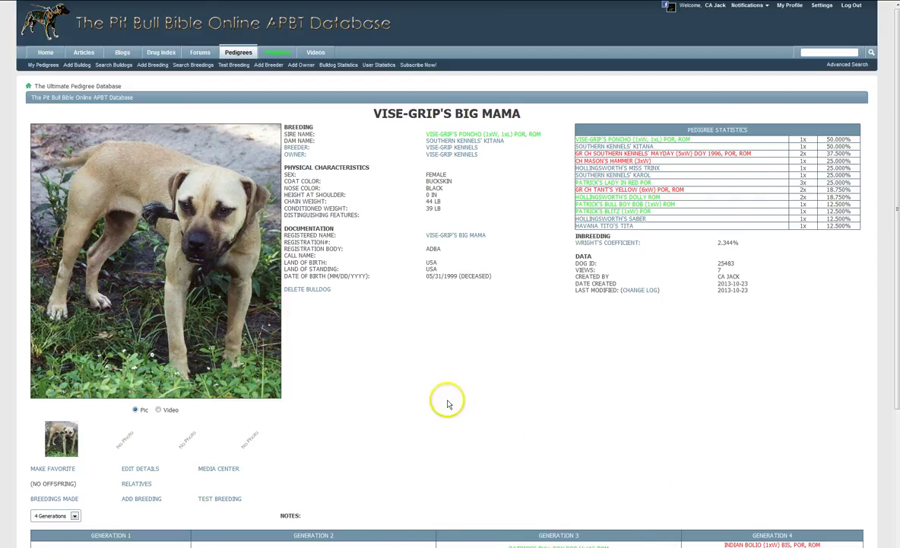
scroll(426, 407, "down", 1)
scroll(412, 407, "up", 1)
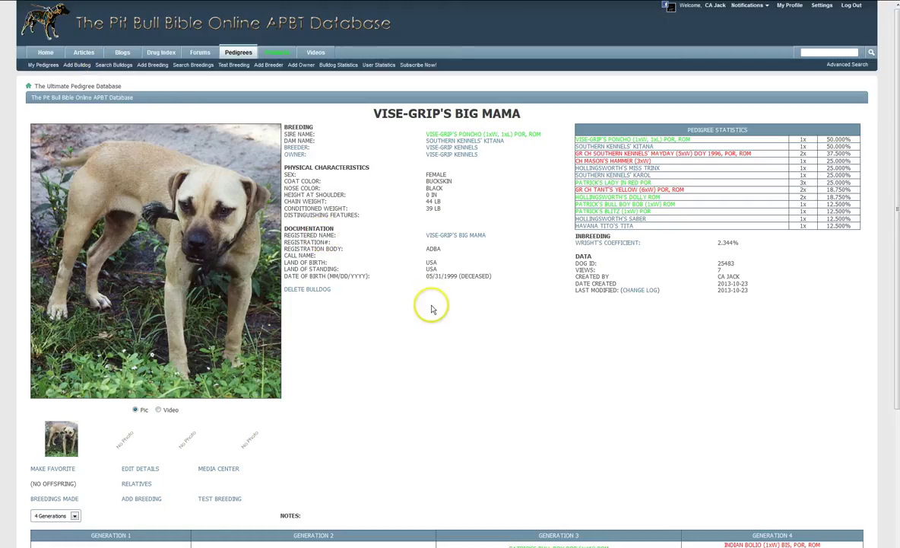
scroll(432, 320, "down", 1)
scroll(432, 319, "down", 2)
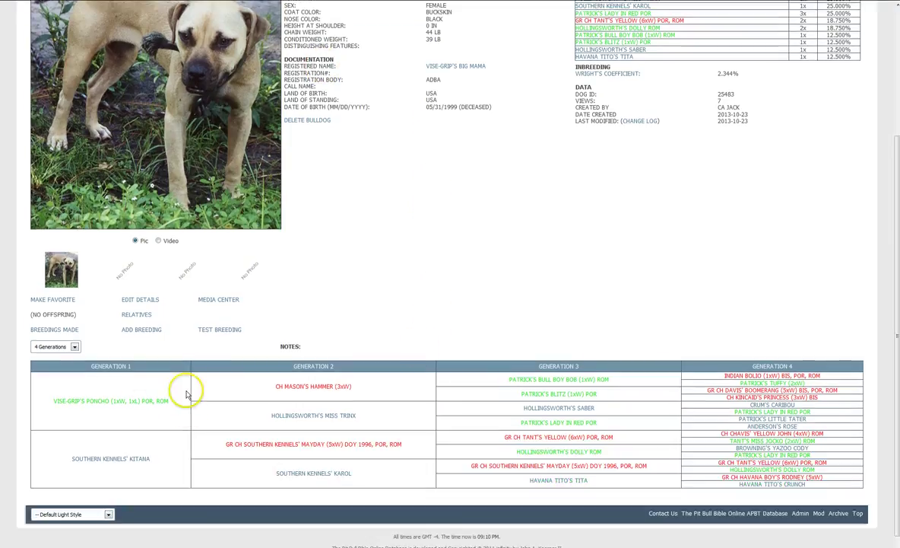
scroll(192, 391, "up", 1)
scroll(192, 399, "down", 1)
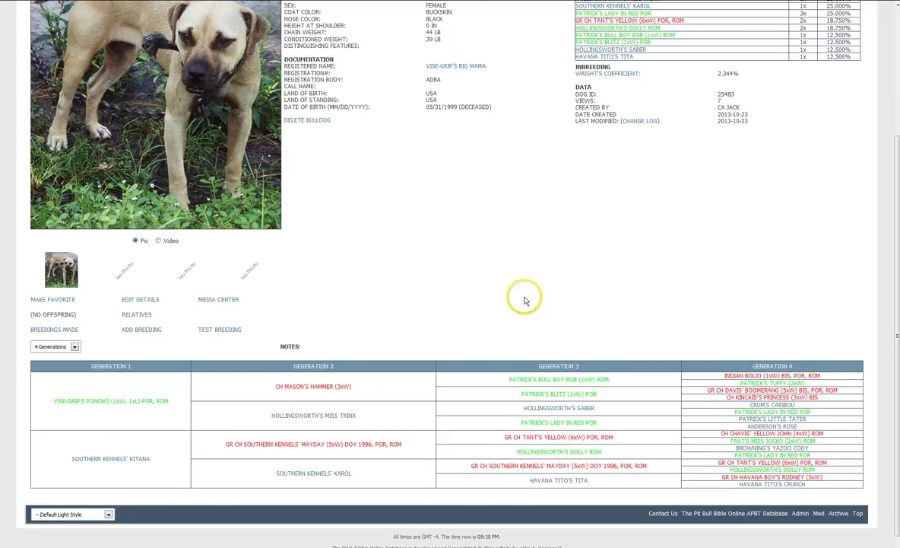
scroll(525, 298, "up", 3)
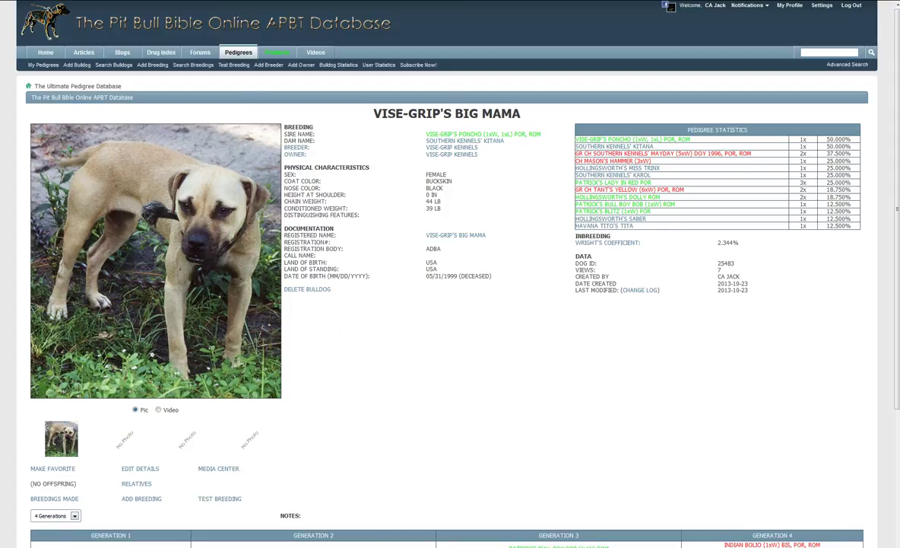
Start a new bulldog entry and check the database for DANCER, followed by the full registered name MORGAN'S RED DANCER.
left_click(81, 66)
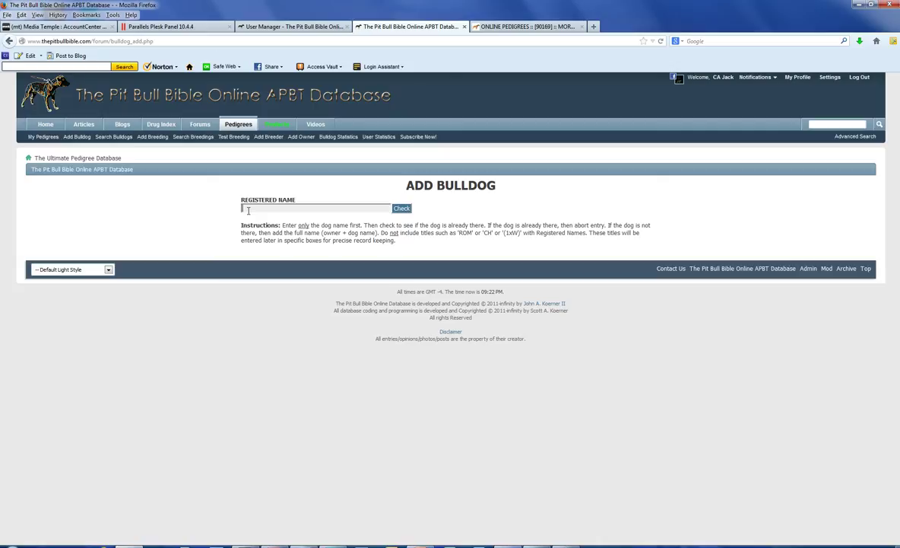
type("DANCER")
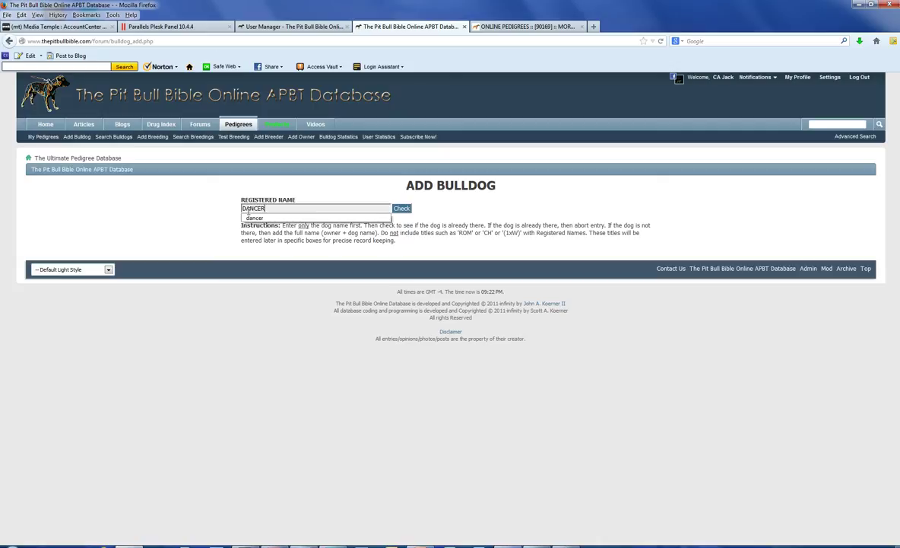
left_click(201, 215)
left_click(397, 210)
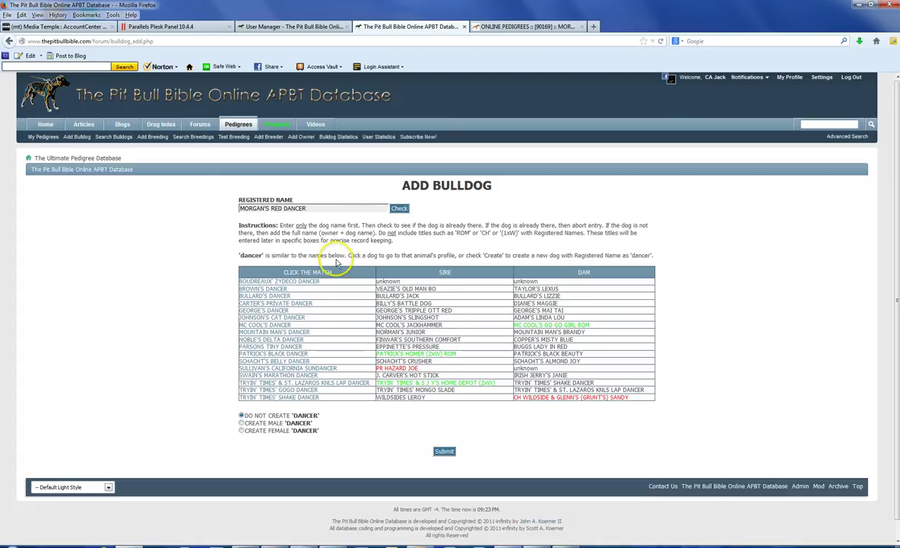
left_click(397, 209)
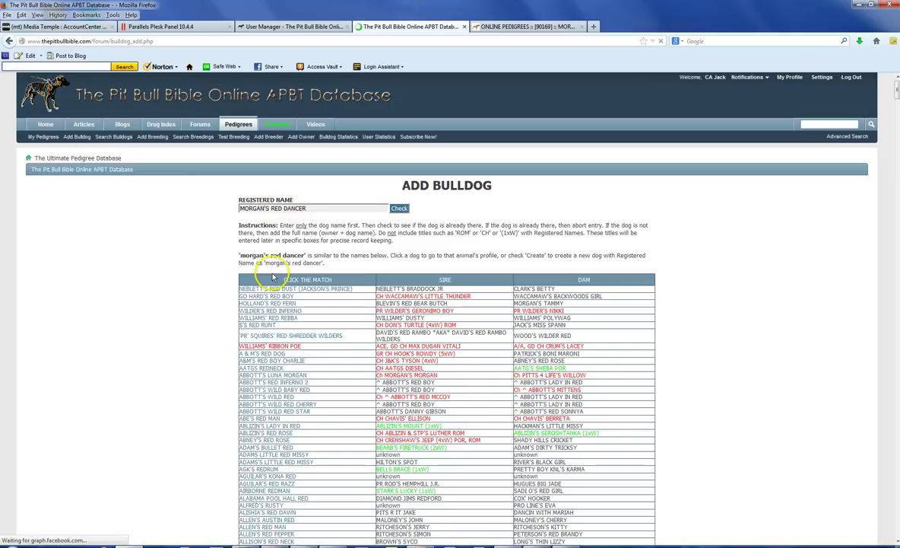
Look through the list of similar names, especially the MORGAN'S entries, for an existing MORGAN'S RED DANCER record.
left_click(282, 311)
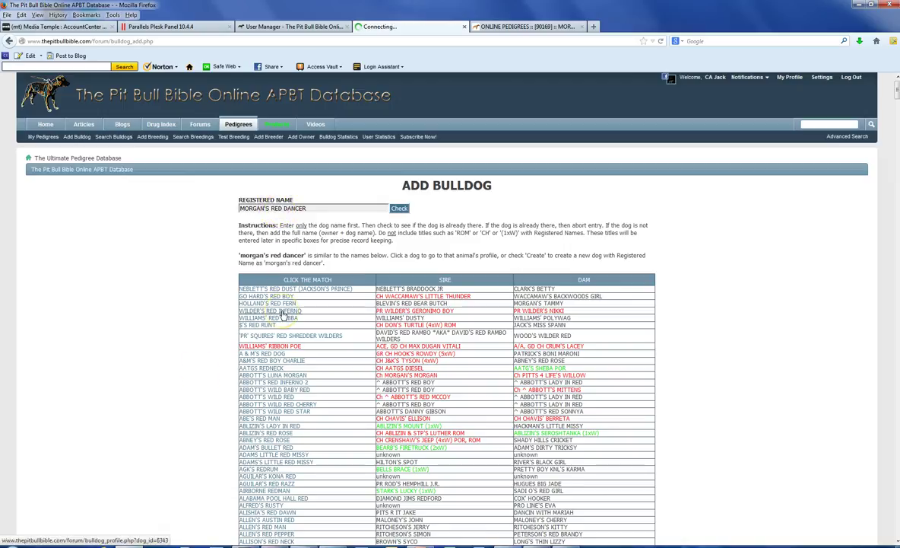
scroll(200, 356, "down", 5)
scroll(213, 348, "down", 7)
scroll(247, 357, "down", 10)
scroll(248, 374, "down", 10)
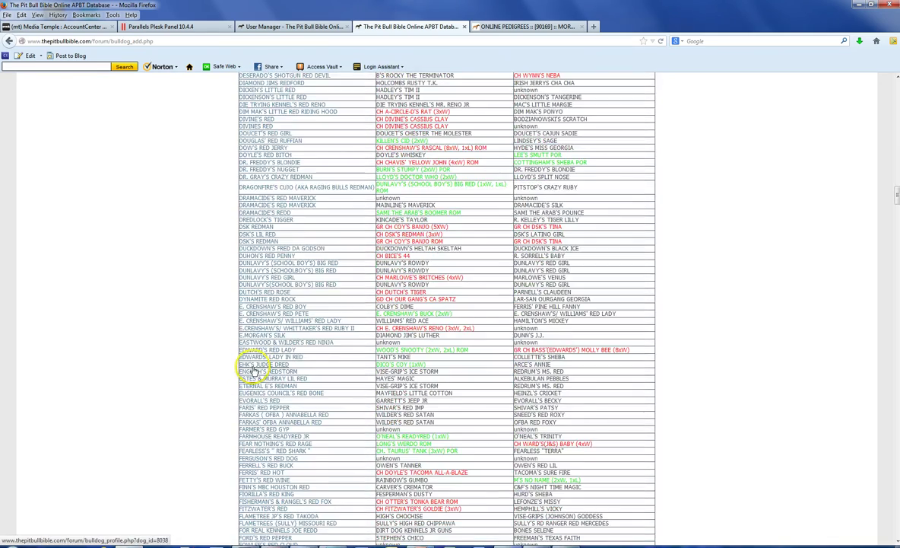
scroll(254, 371, "down", 10)
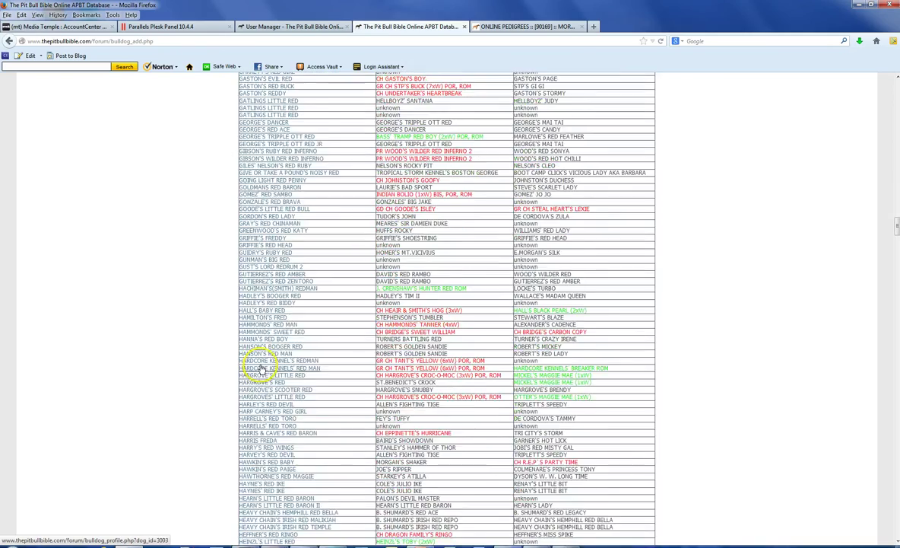
scroll(258, 371, "down", 10)
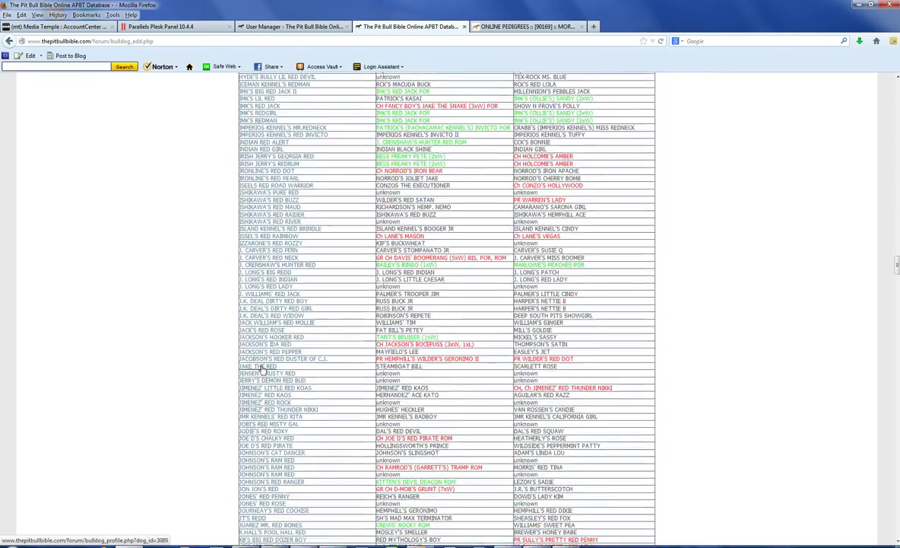
scroll(262, 370, "down", 10)
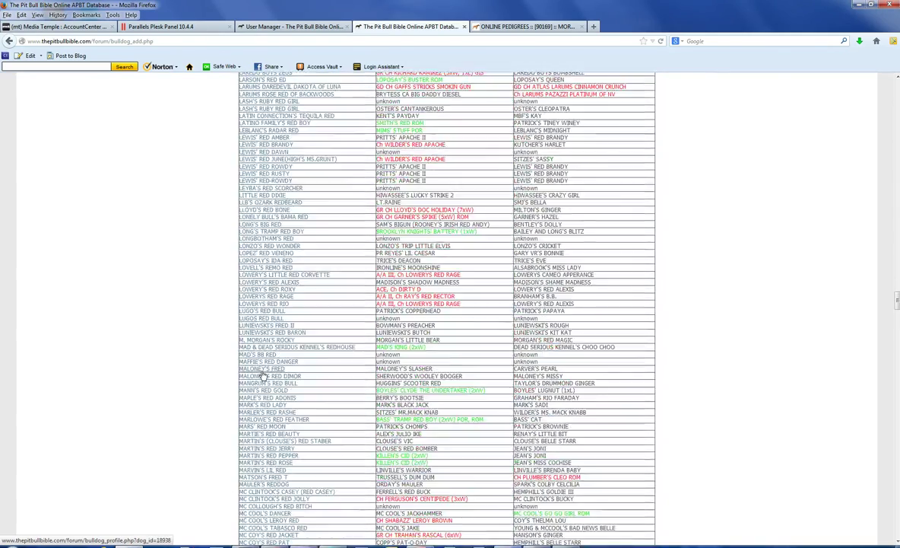
scroll(262, 374, "down", 10)
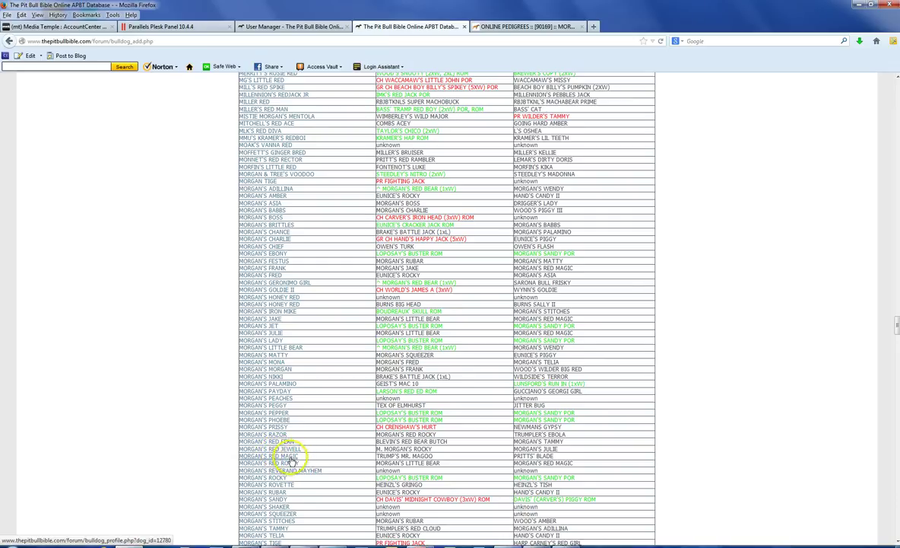
scroll(291, 456, "down", 5)
scroll(196, 409, "down", 15)
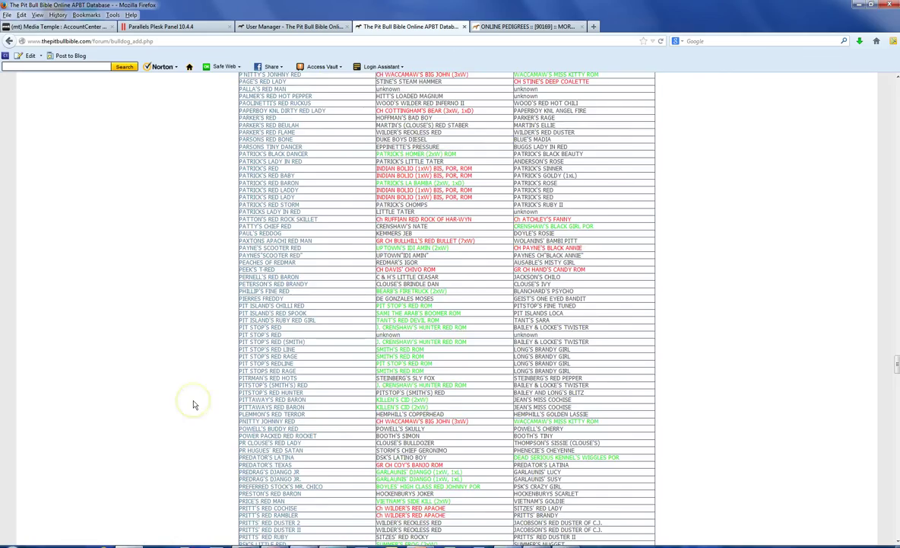
scroll(838, 272, "down", 15)
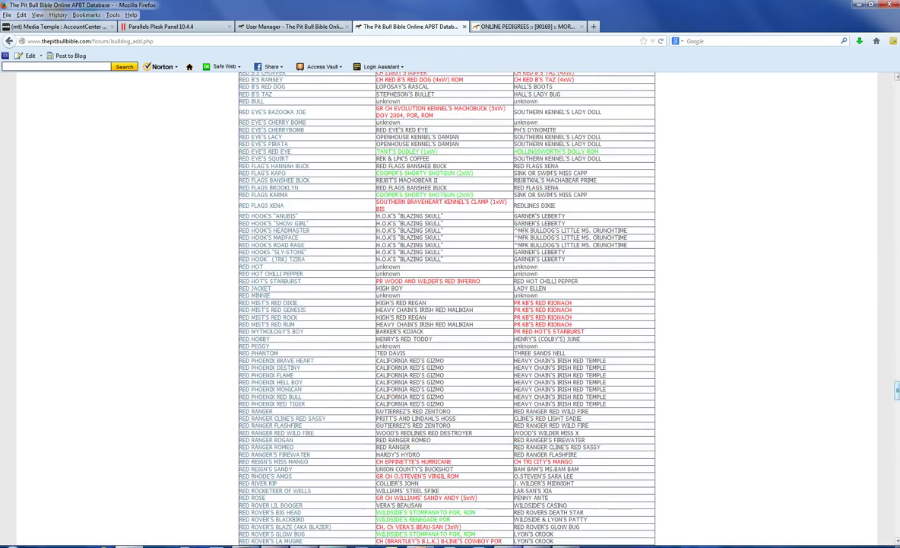
Create MORGAN'S RED DANCER as a female bulldog and set both her coat and nose colour to RED.
left_click_drag(896, 397, 885, 542)
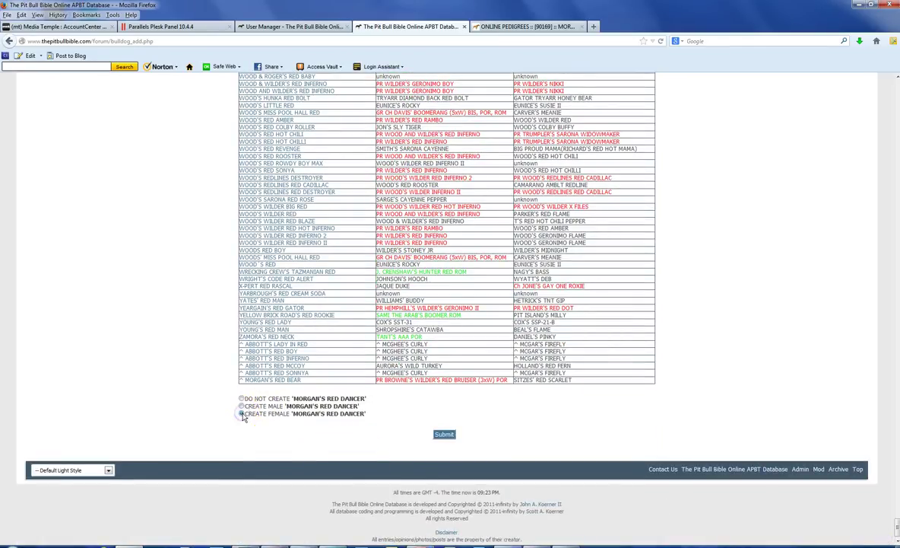
left_click(442, 435)
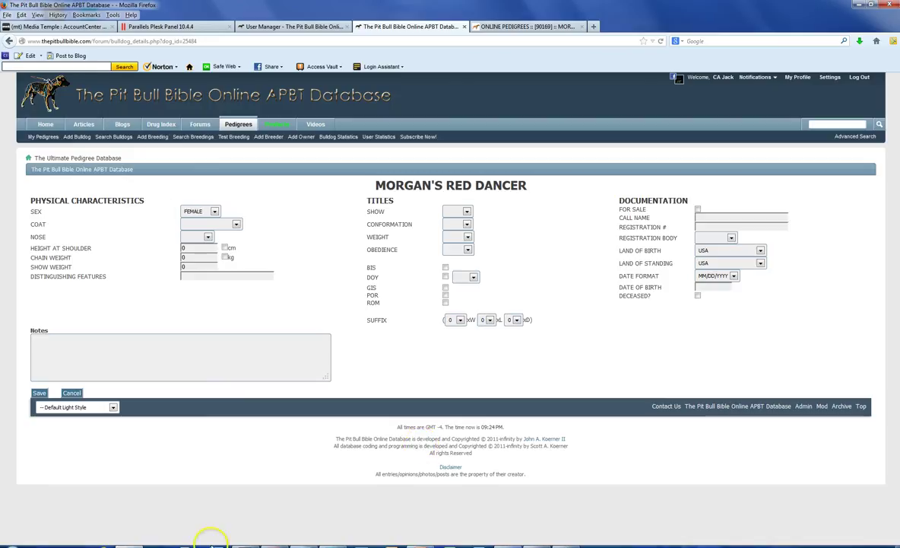
left_click(235, 226)
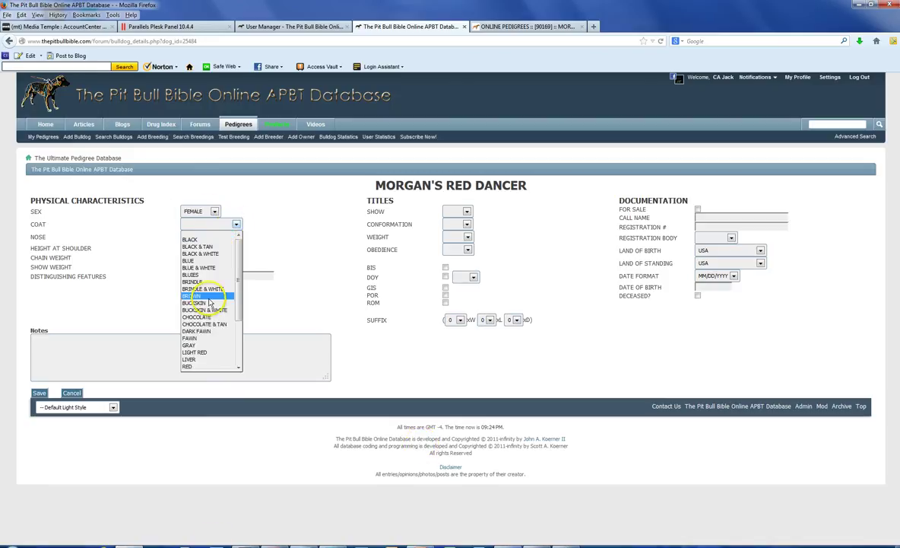
left_click(190, 366)
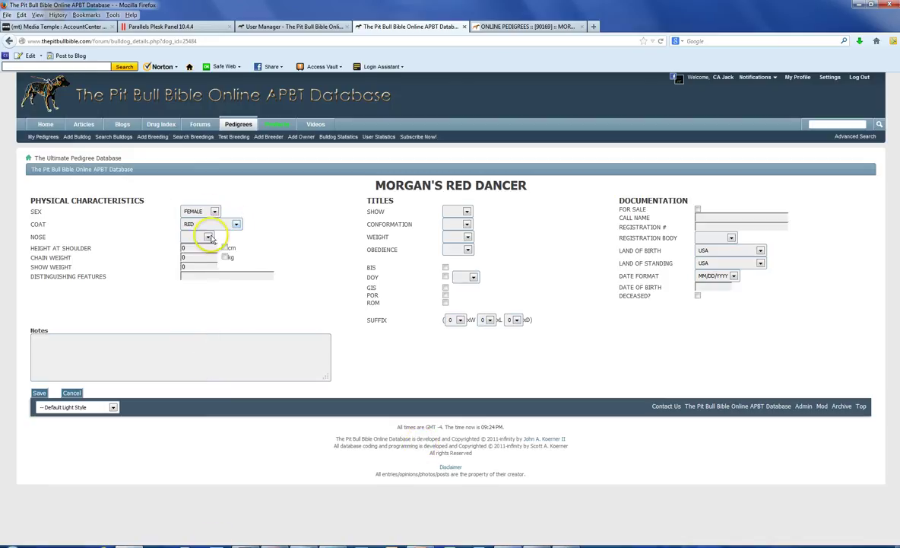
left_click(207, 236)
left_click(190, 280)
Set MORGAN'S RED DANCER's chain weight to 47 lb and show weight to 43 lb.
left_click(192, 265)
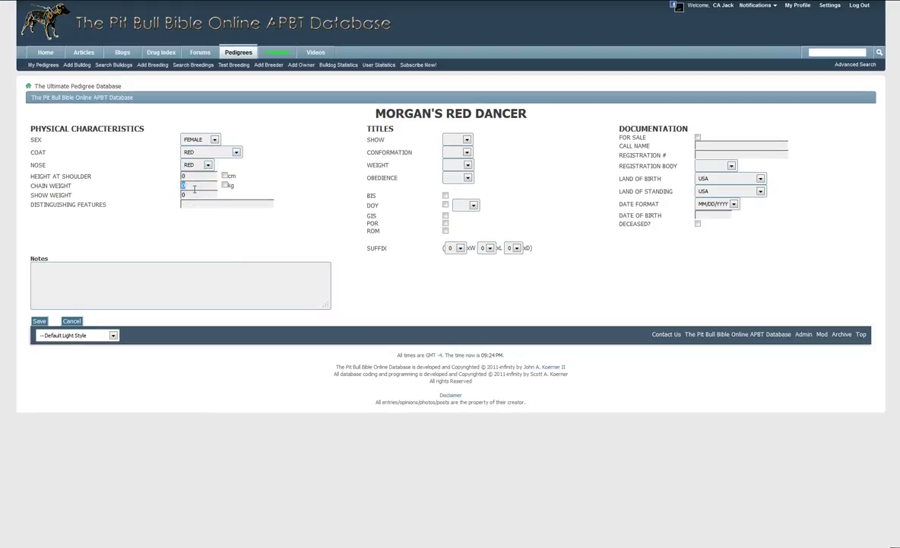
type("47")
left_click(191, 196)
type("43")
left_click(197, 224)
left_click(469, 138)
left_click(466, 152)
Complete the documentation with the pasted registration number, ADBA as registration body, the date of birth and deceased status, and save the details.
right_click(708, 154)
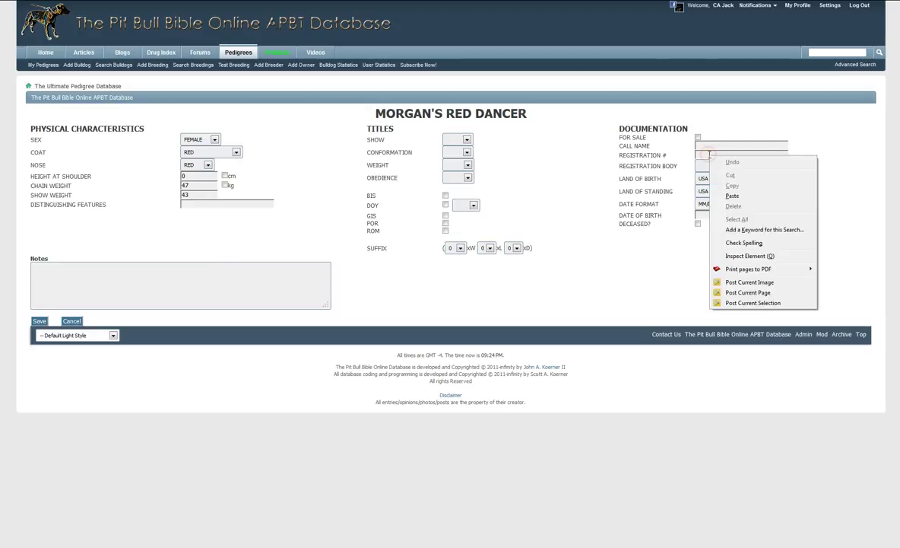
left_click(733, 196)
left_click(731, 167)
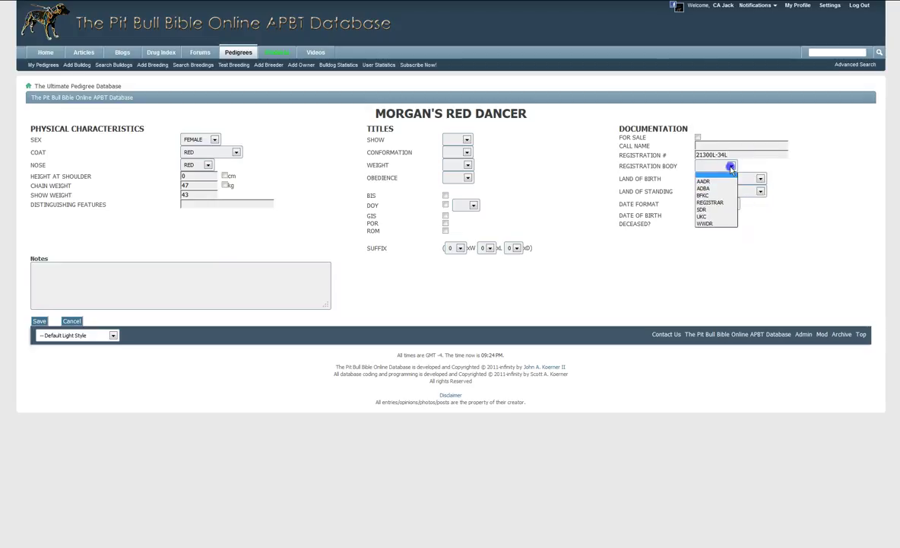
left_click(717, 188)
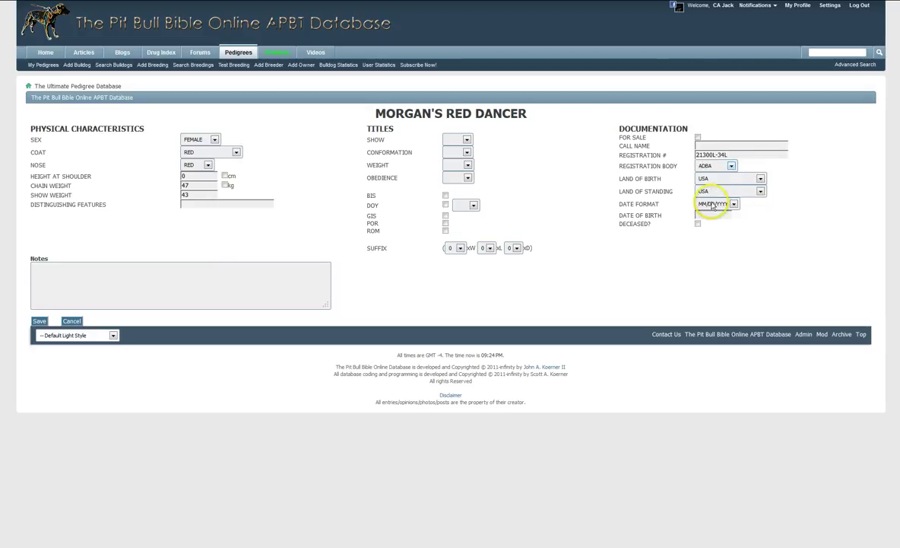
left_click(702, 218)
left_click(699, 219)
type("11/05/2002")
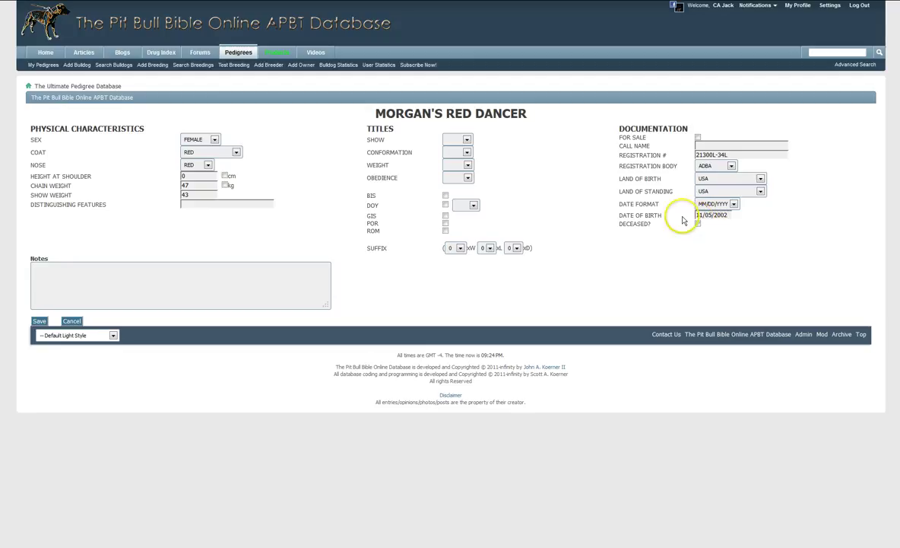
left_click(697, 224)
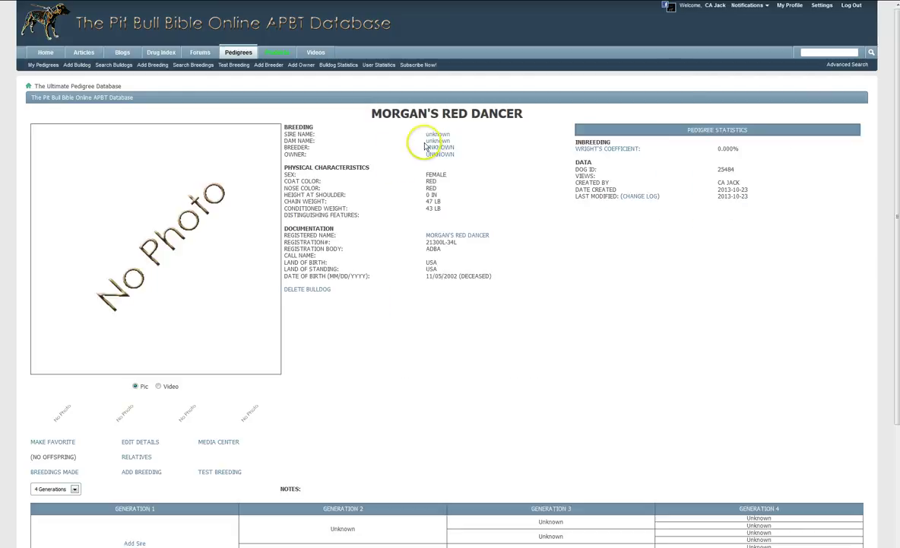
Search for BUTCH as the sire of MORGAN'S RED DANCER and look through the similar names for a matching dog.
scroll(427, 150, "down", 1)
scroll(427, 150, "down", 1)
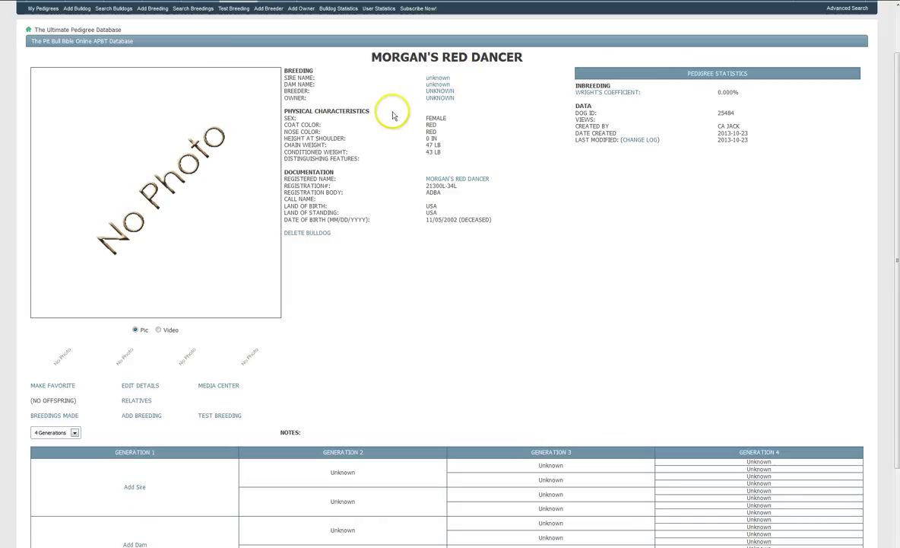
scroll(394, 115, "down", 3)
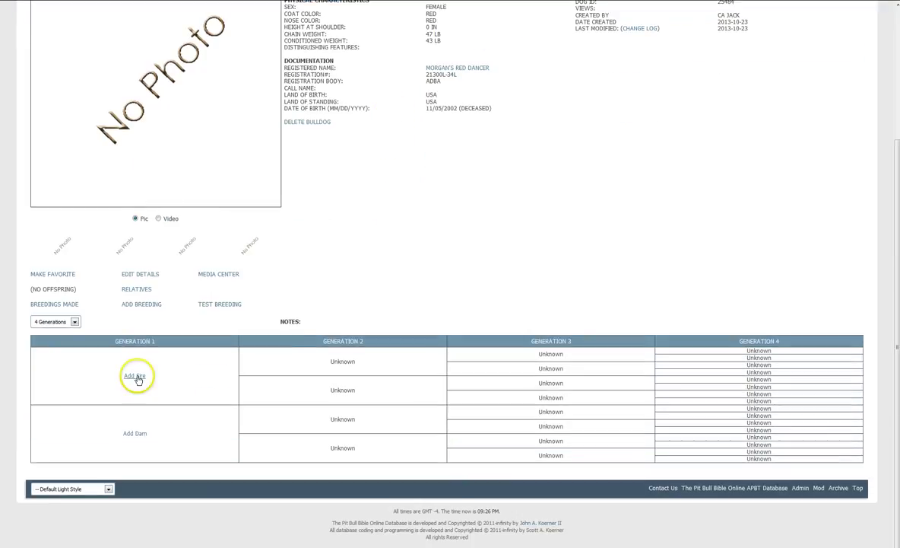
scroll(369, 272, "up", 1)
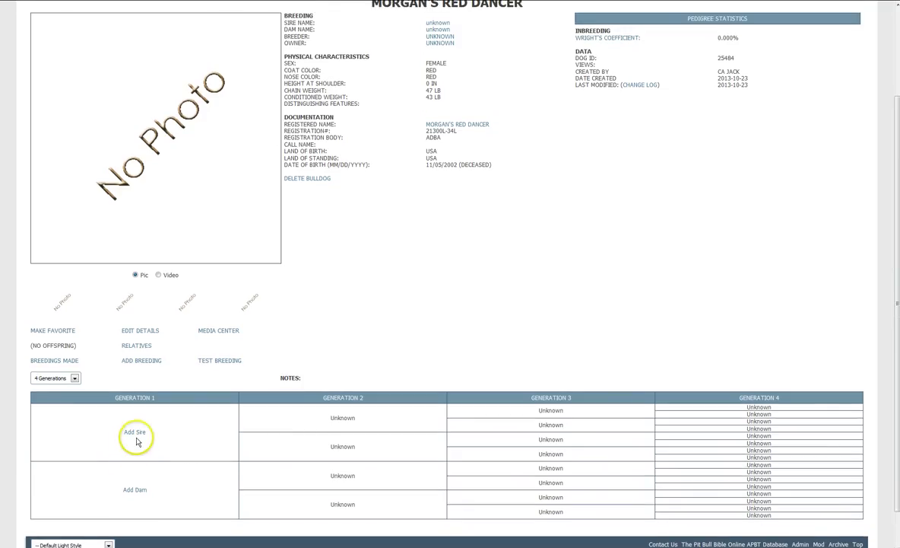
scroll(287, 357, "down", 1)
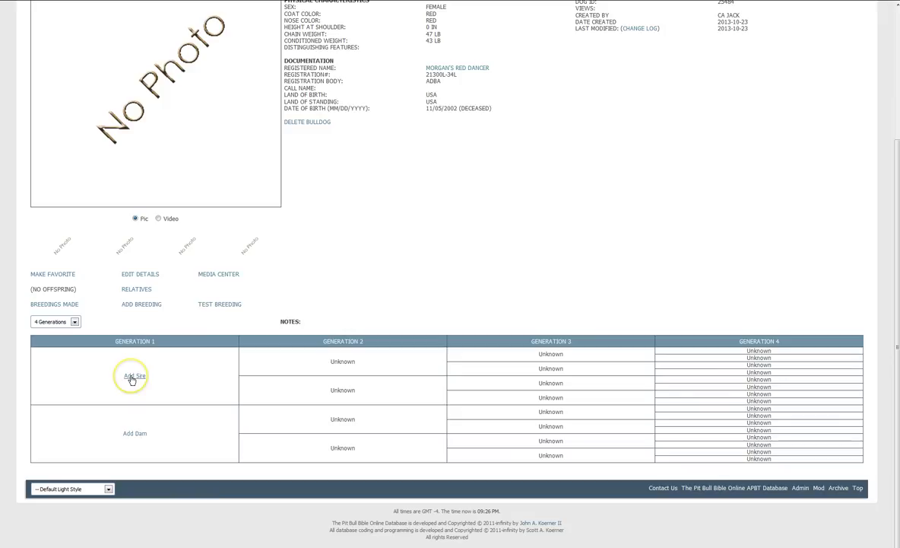
left_click(132, 377)
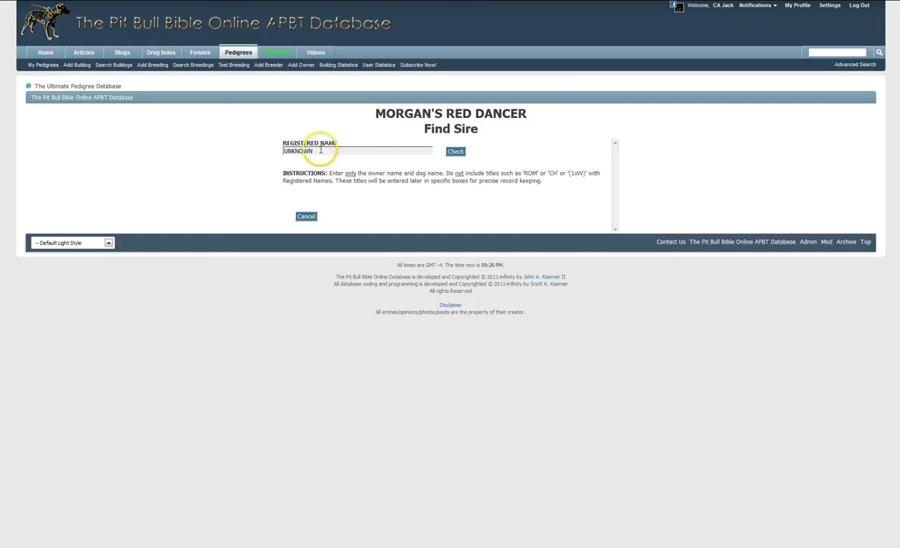
double_click(320, 150)
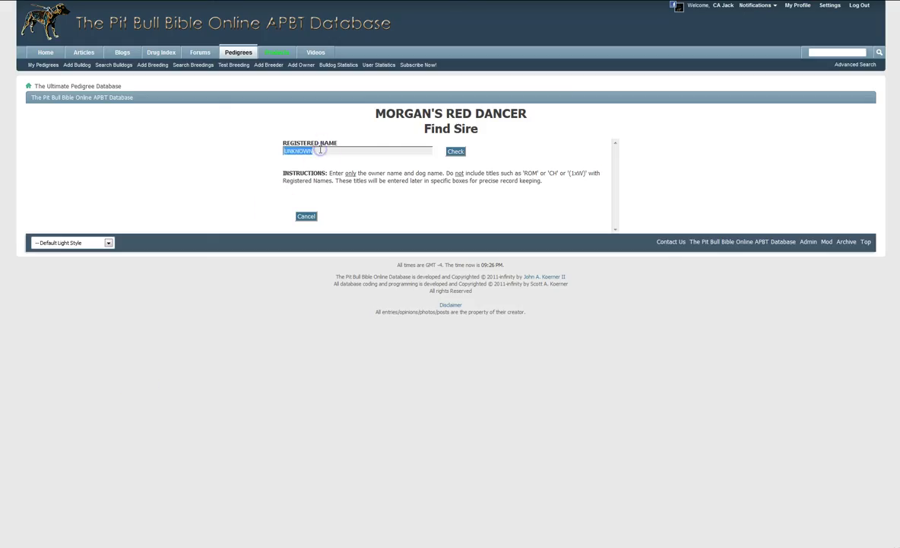
type("BUTCH")
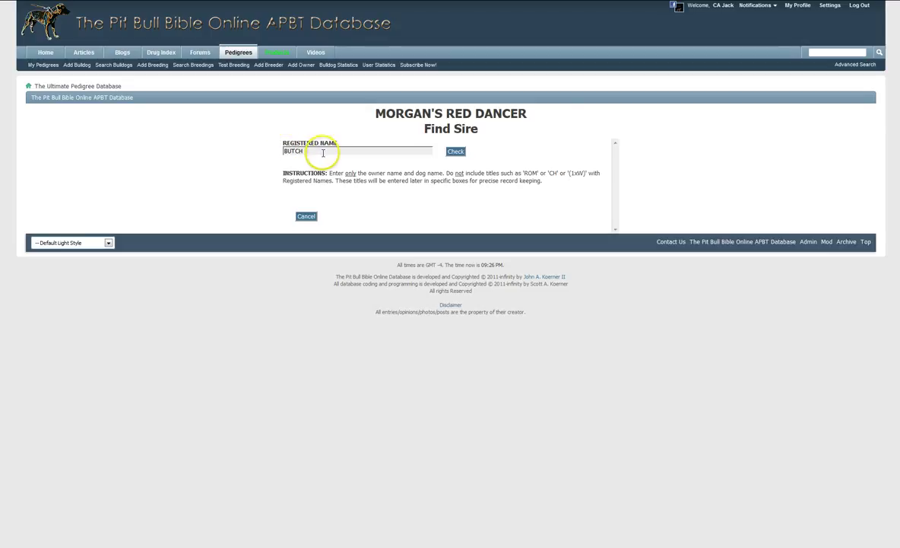
left_click(459, 151)
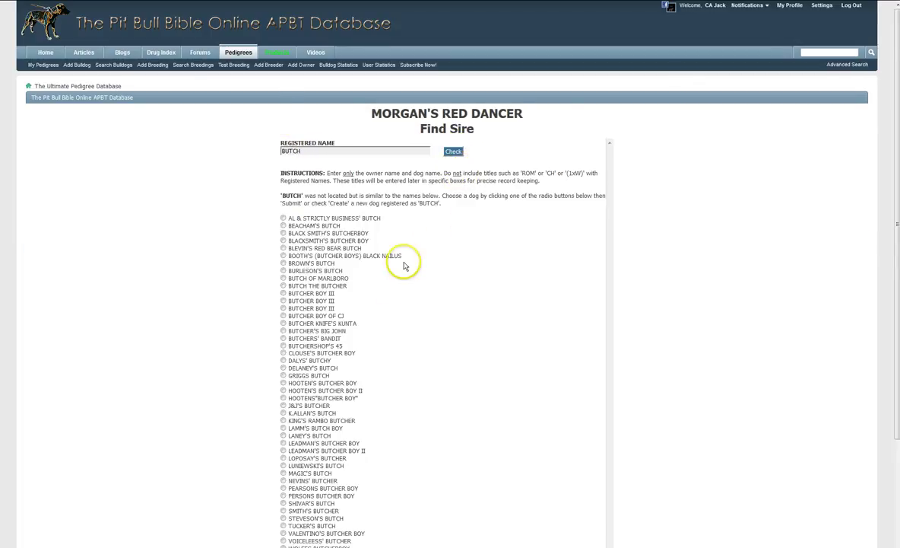
scroll(399, 287, "down", 3)
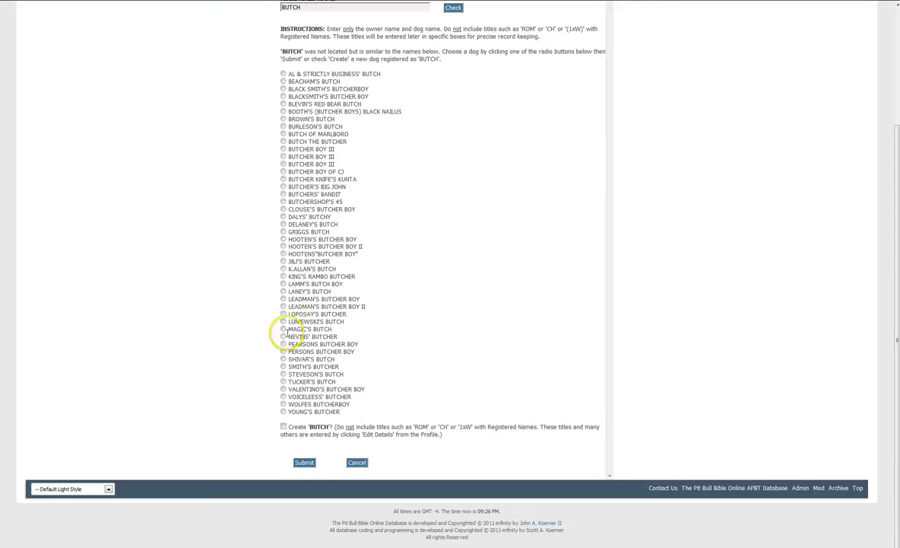
left_click(283, 428)
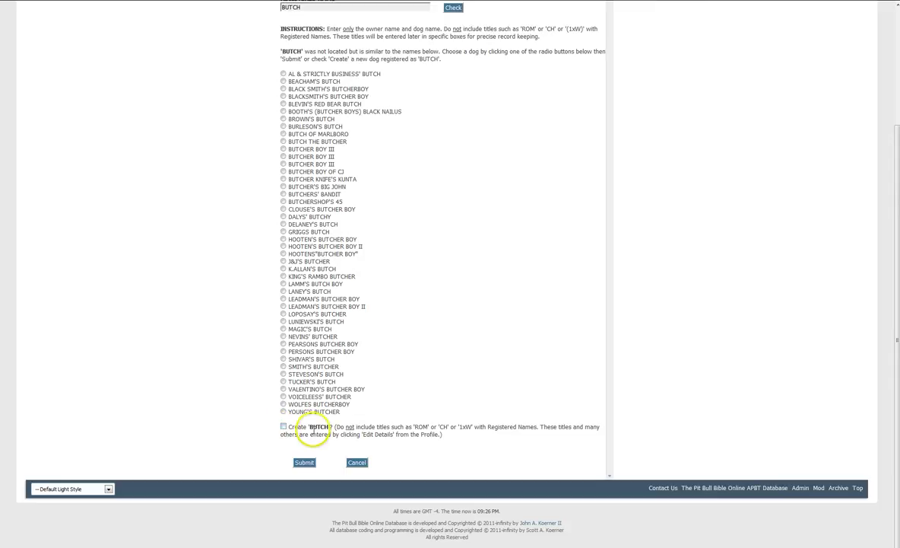
Check the name MORGAN'S BUTCH and create that new dog as the sire of MORGAN'S RED DANCER.
scroll(365, 349, "up", 2)
left_click(283, 151)
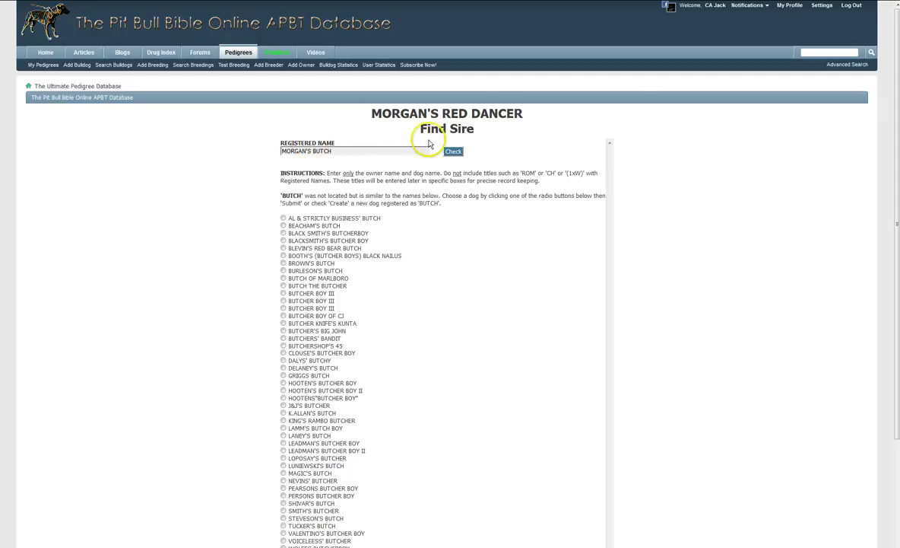
left_click(451, 153)
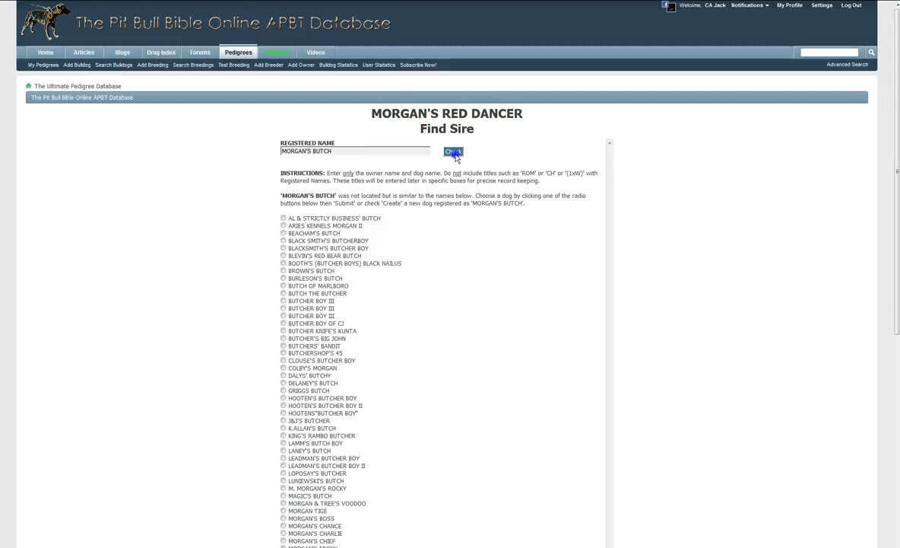
left_click(442, 171)
left_click(438, 169)
scroll(432, 183, "down", 5)
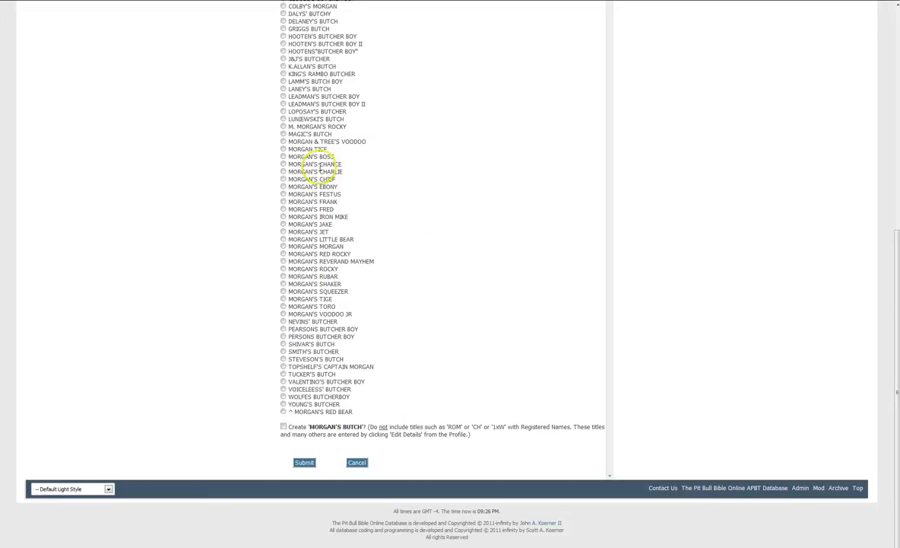
left_click(283, 426)
left_click(305, 462)
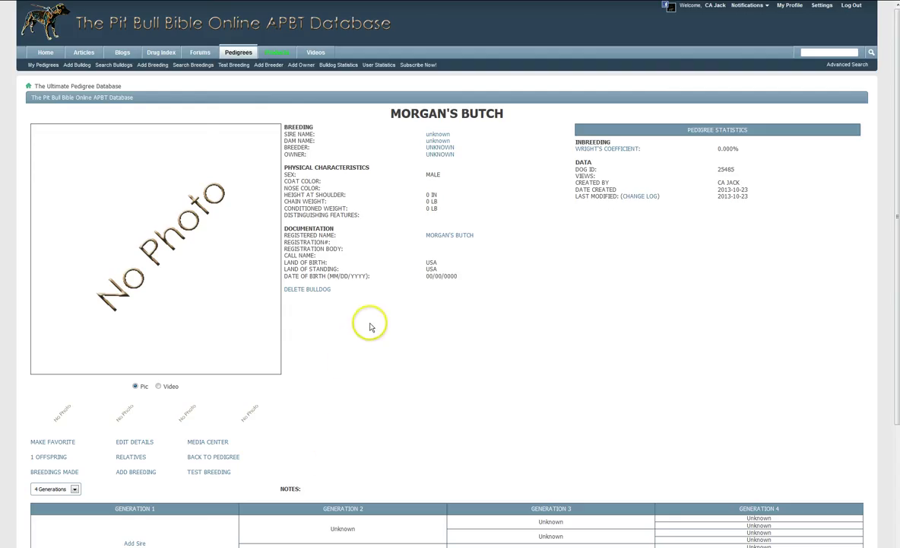
Return to MORGAN'S RED DANCER's pedigree, search for TAMMY and assign the existing MORGAN'S TAMMY as her dam.
scroll(449, 283, "down", 1)
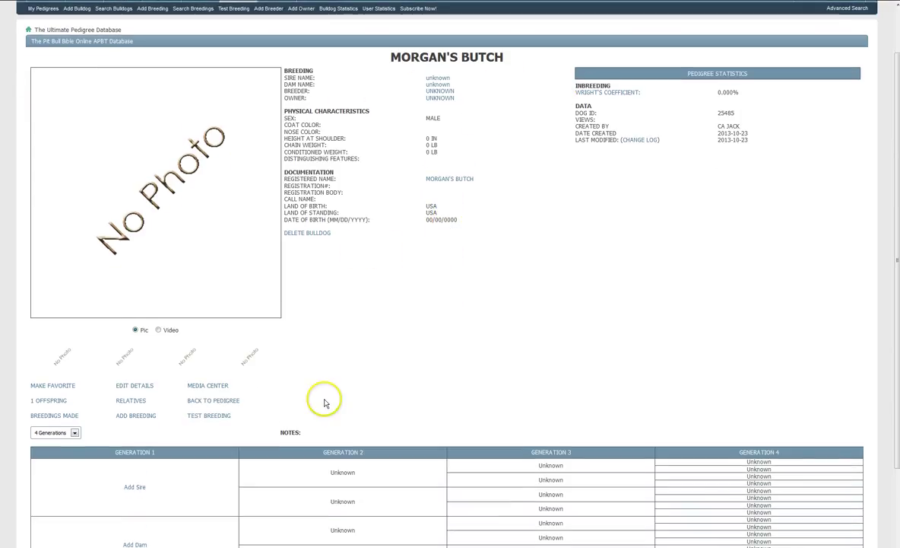
scroll(313, 417, "down", 1)
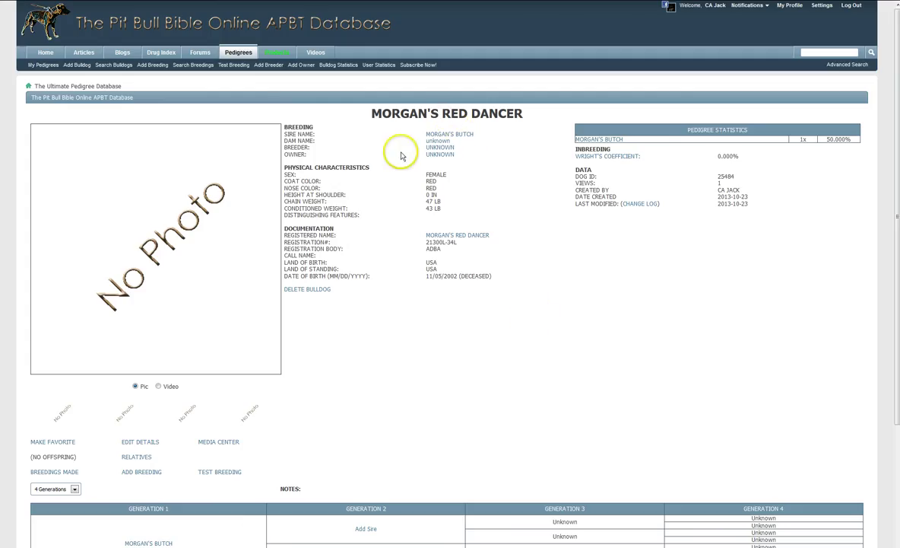
scroll(248, 353, "down", 2)
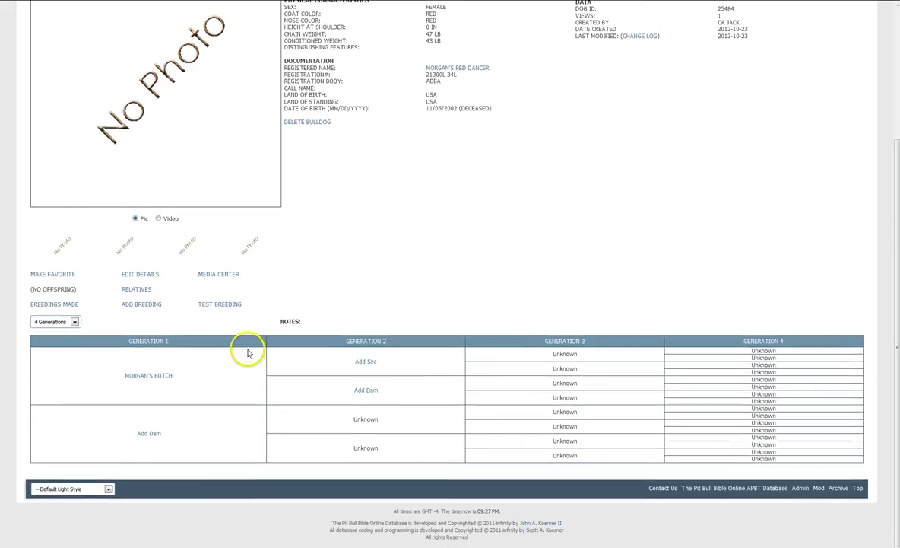
left_click(149, 434)
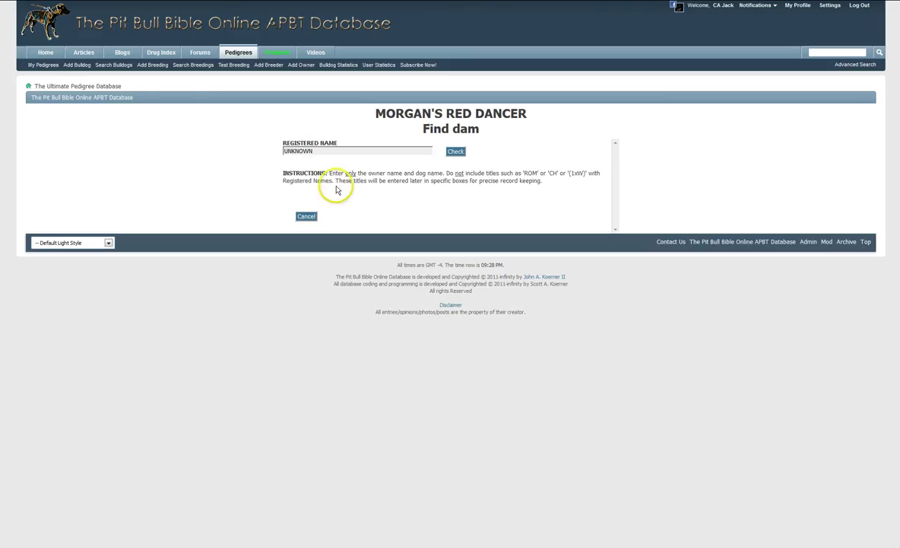
left_click(332, 150)
type("TAMMY")
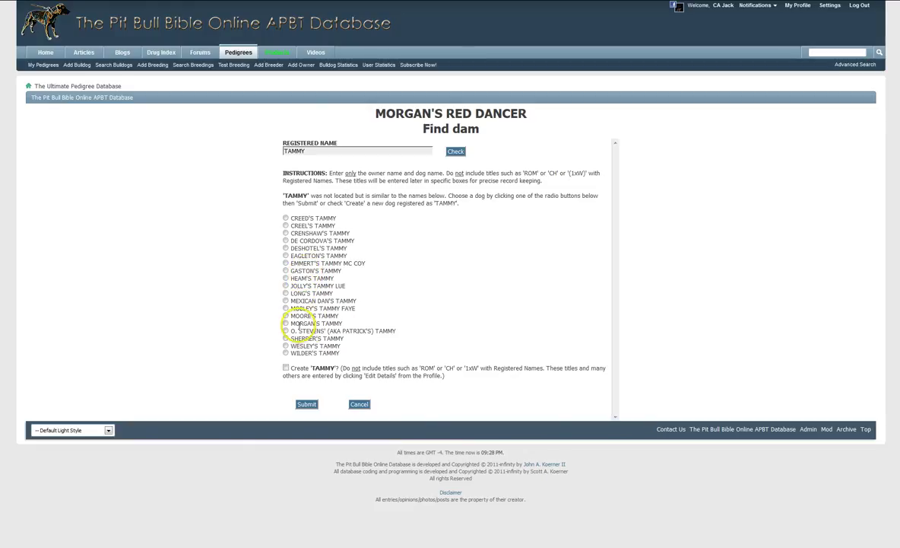
left_click(286, 323)
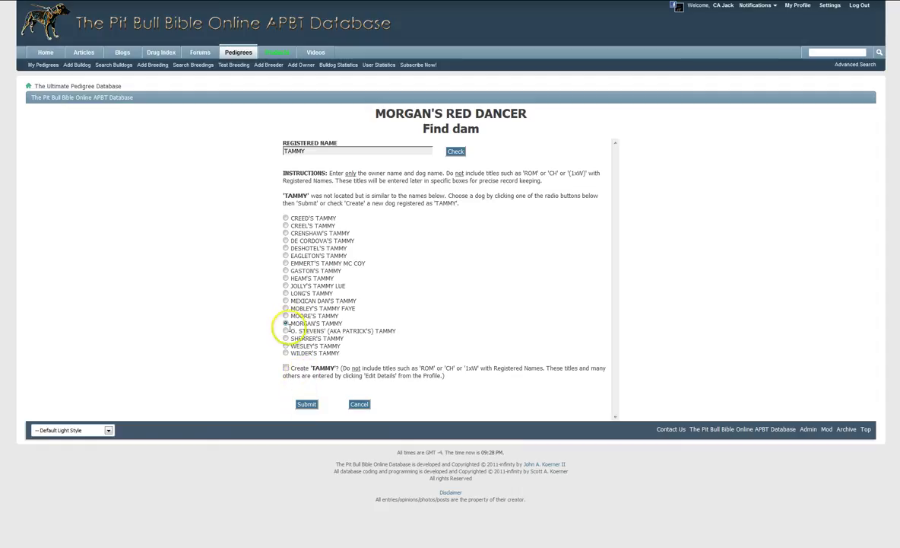
left_click(304, 404)
left_click(308, 407)
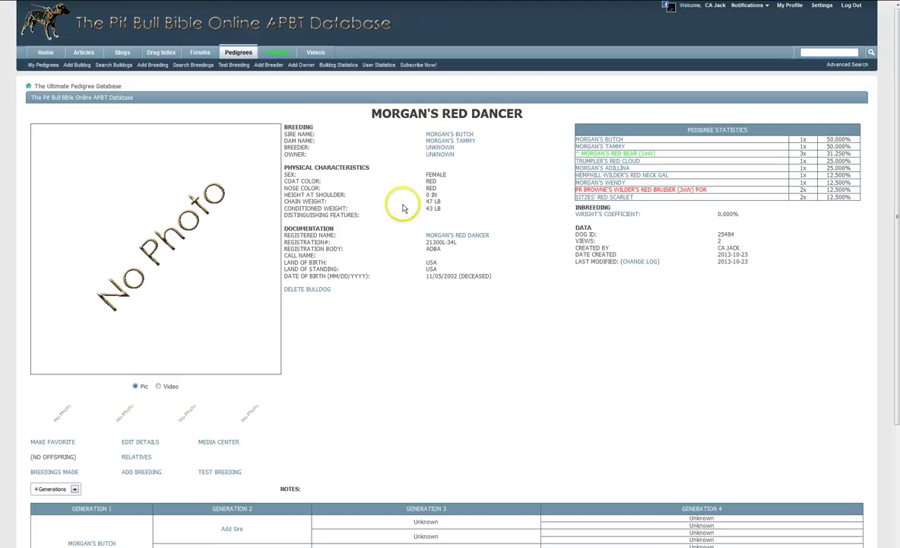
Search for BEAR as the sire of MORGAN'S BUTCH and assign the existing ^ MORGAN'S RED BEAR.
scroll(332, 324, "down", 2)
scroll(332, 323, "down", 1)
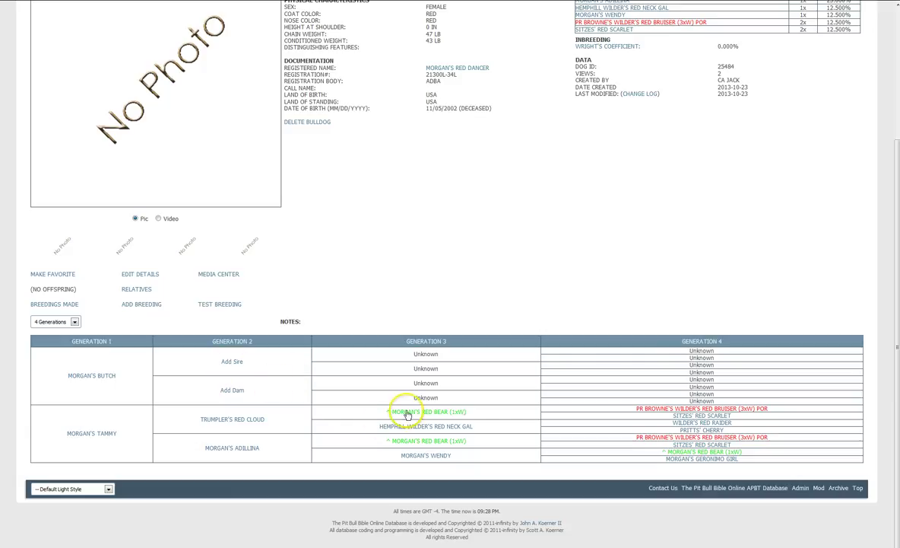
left_click(233, 362)
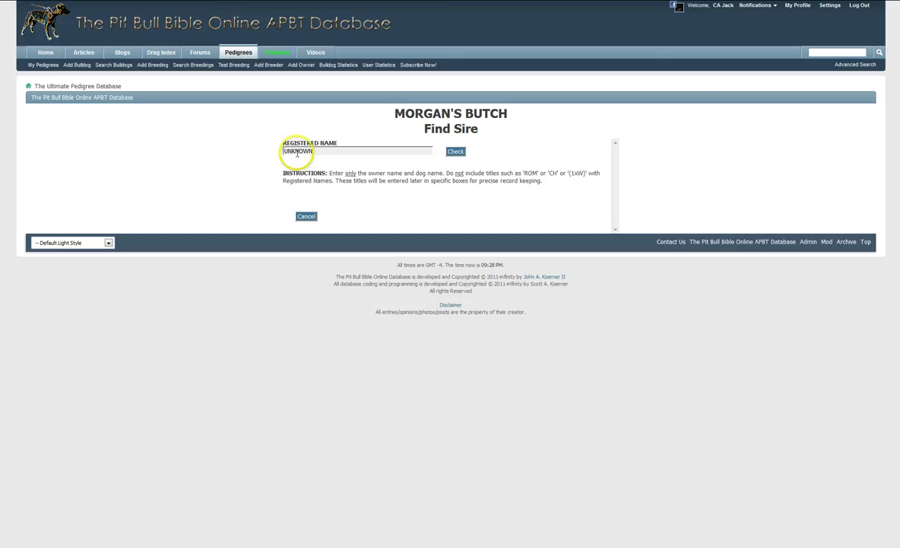
left_click(297, 151)
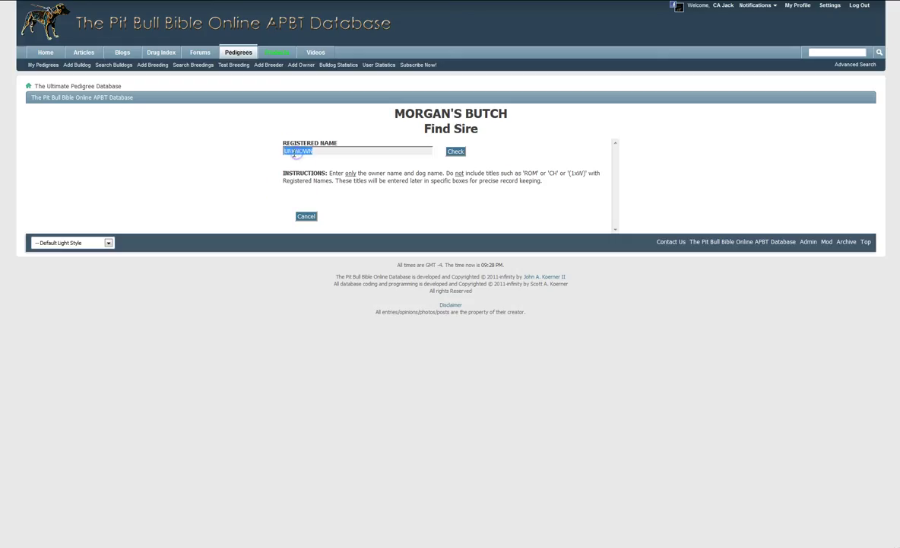
type("BEAR")
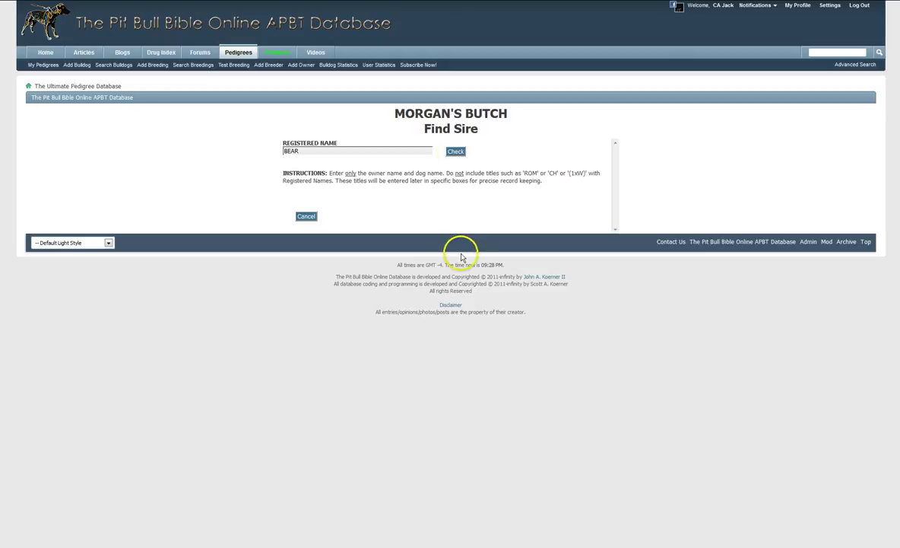
left_click(454, 152)
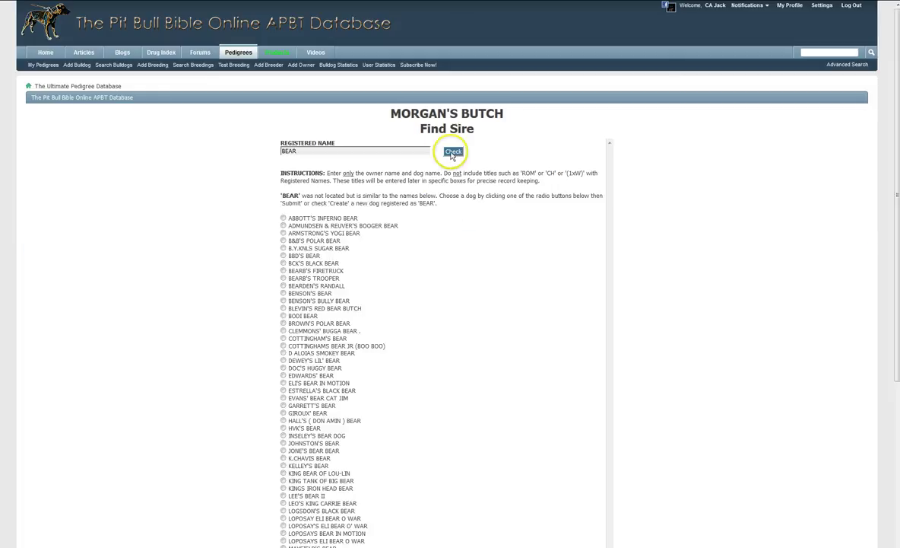
scroll(380, 274, "down", 3)
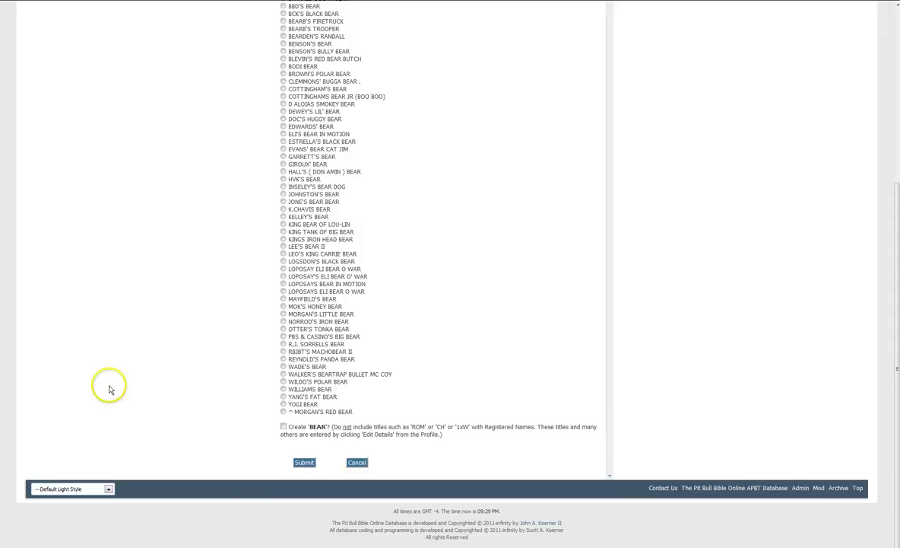
left_click(289, 411)
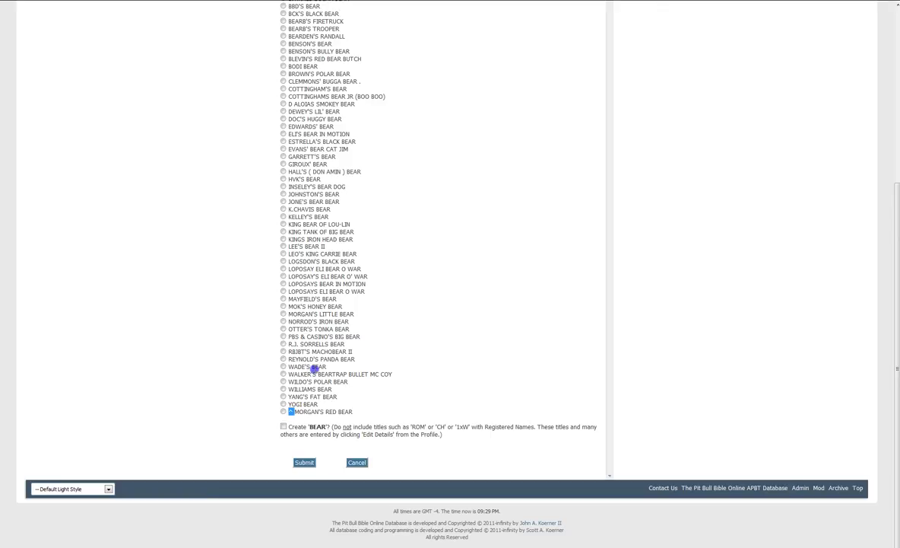
left_click(293, 408)
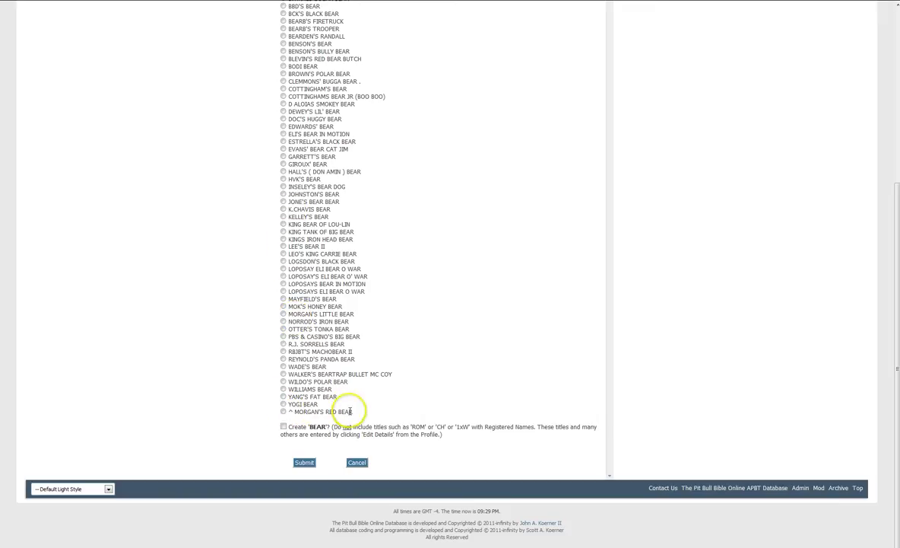
left_click(283, 413)
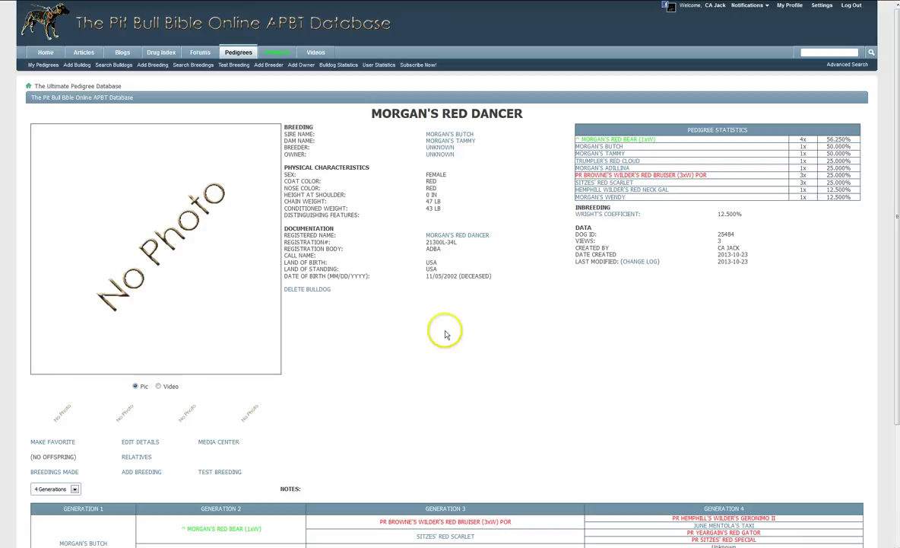
Search for GERONIMO as the dam of MORGAN'S BUTCH and assign the existing MORGAN'S GERONIMO GIRL.
scroll(362, 346, "down", 3)
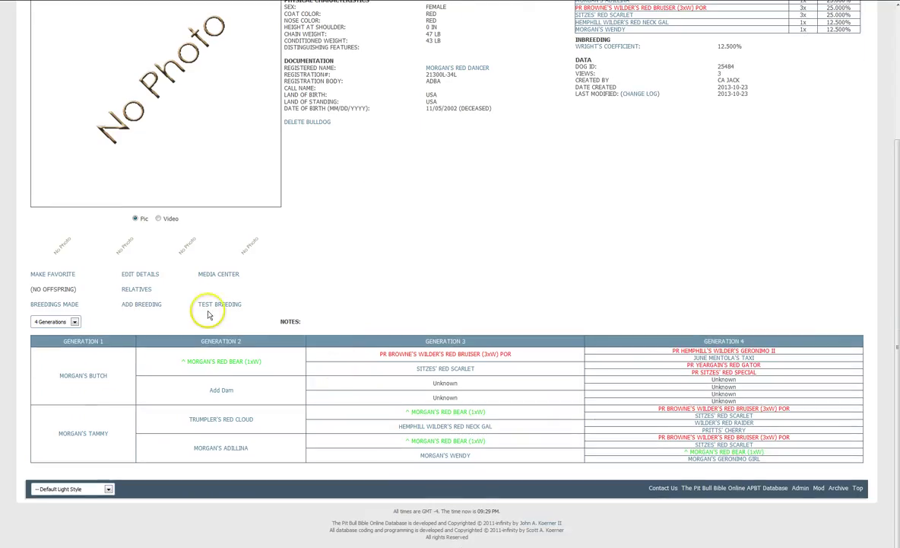
scroll(350, 199, "up", 3)
scroll(358, 269, "down", 3)
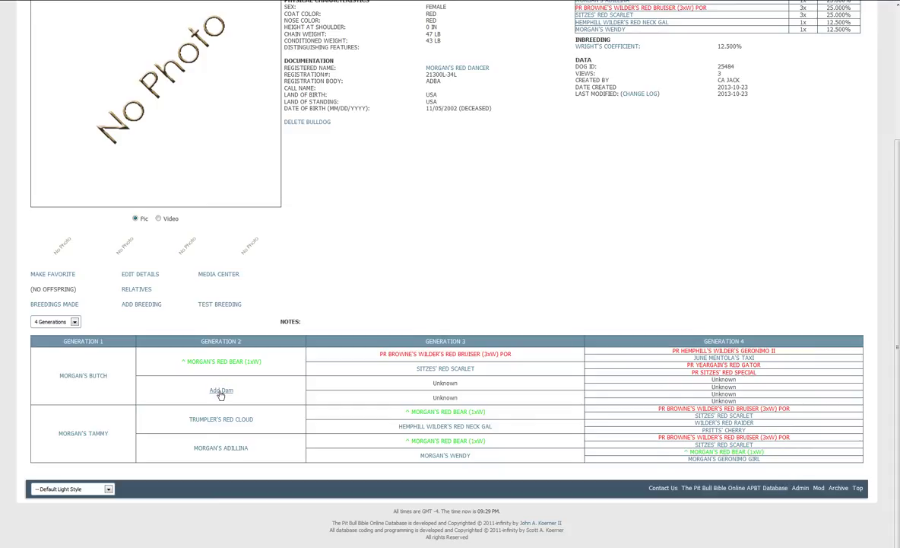
left_click(225, 392)
left_click(229, 388)
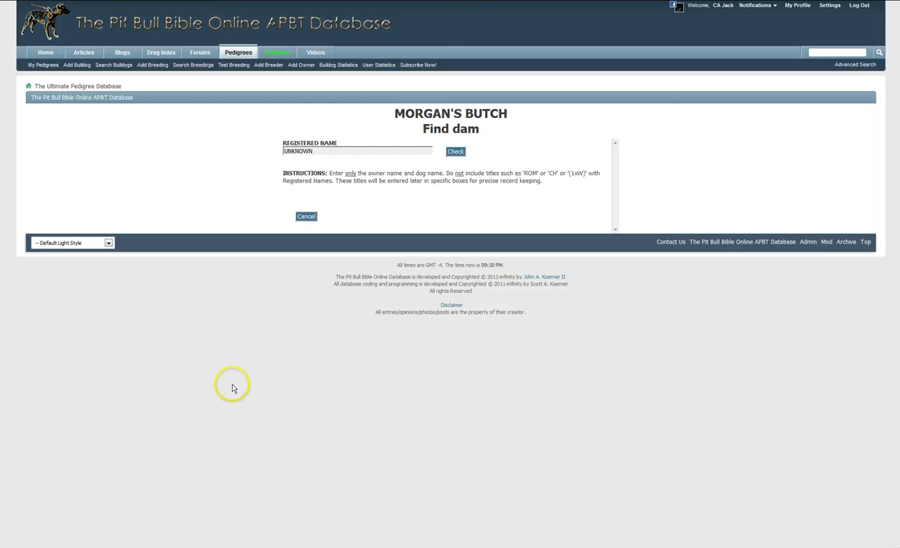
double_click(315, 152)
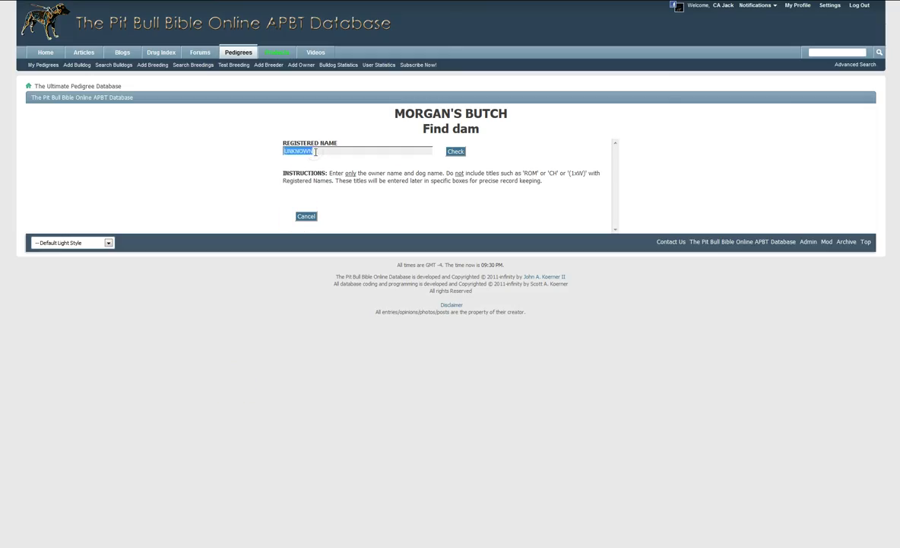
type("GERONIMO")
left_click(454, 153)
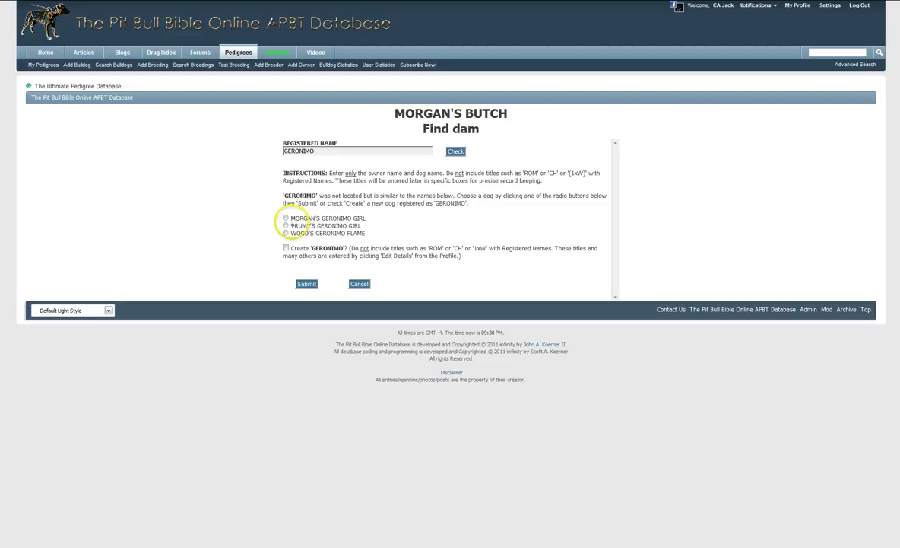
left_click(286, 218)
scroll(304, 330, "down", 3)
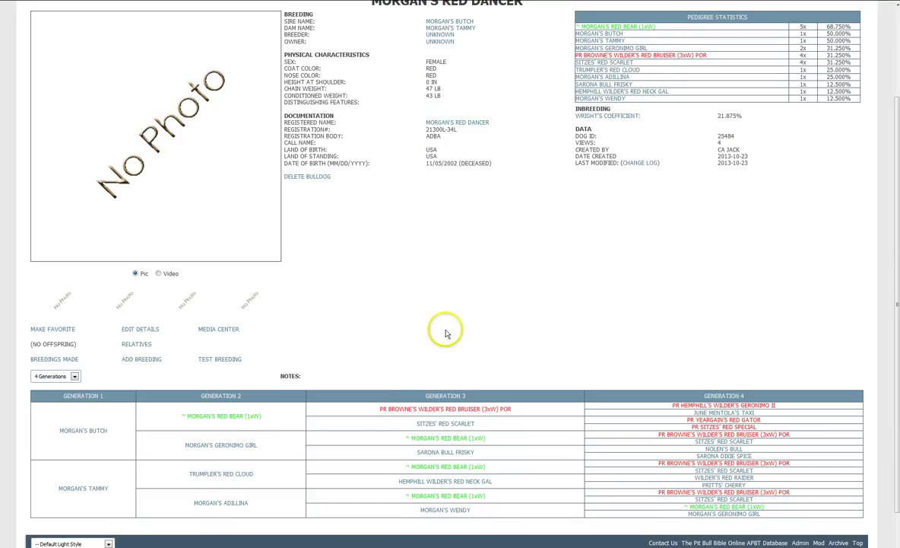
Search for the breeder of MORGAN'S RED DANCER by first name and assign the existing breeder with the surname matching the dog's kennel name.
scroll(448, 333, "up", 3)
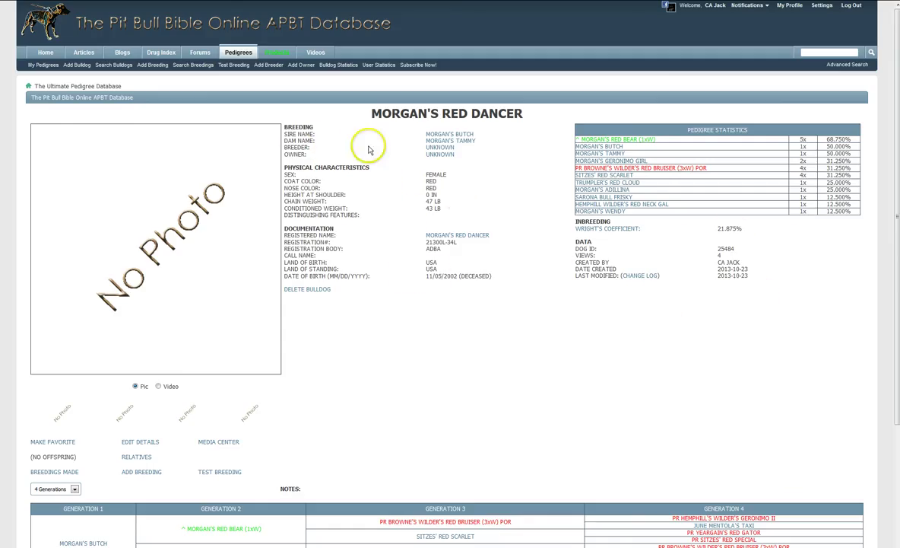
left_click(441, 151)
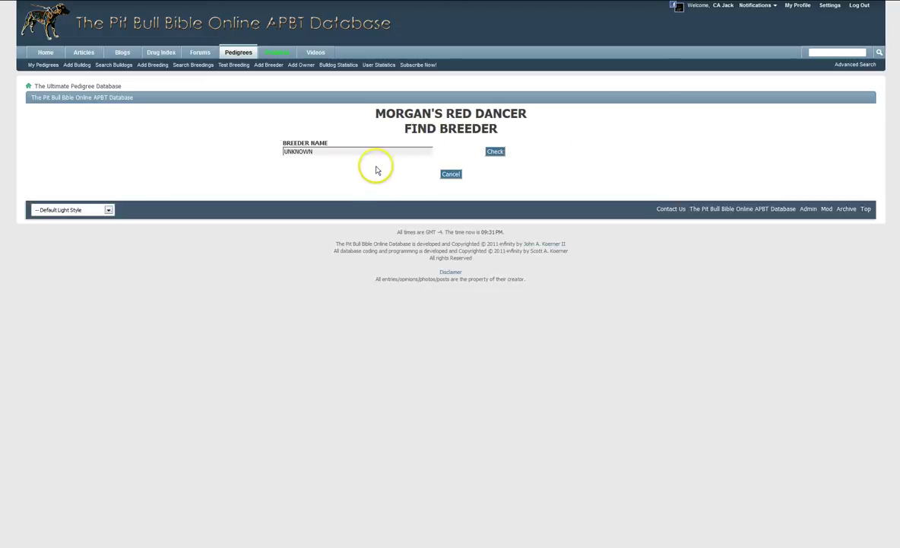
left_click(341, 154)
double_click(340, 154)
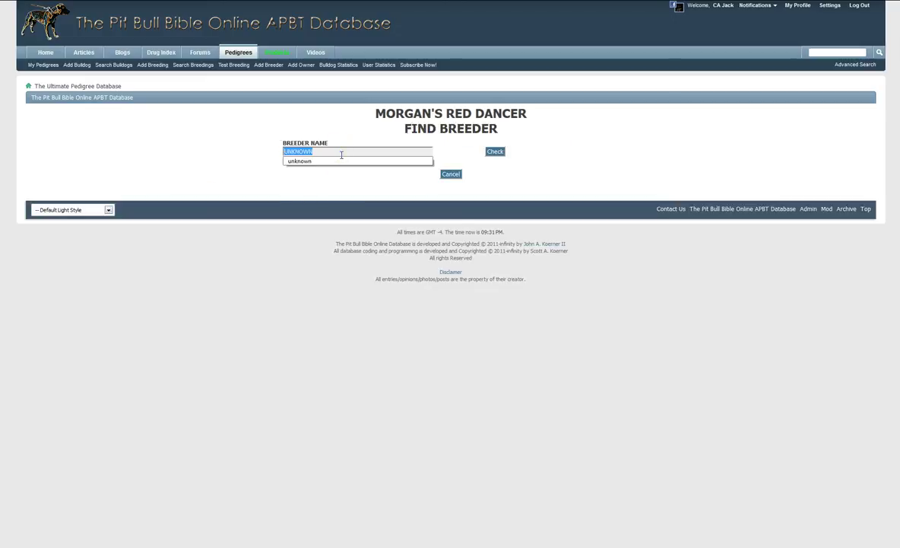
type("MIKE")
left_click(495, 154)
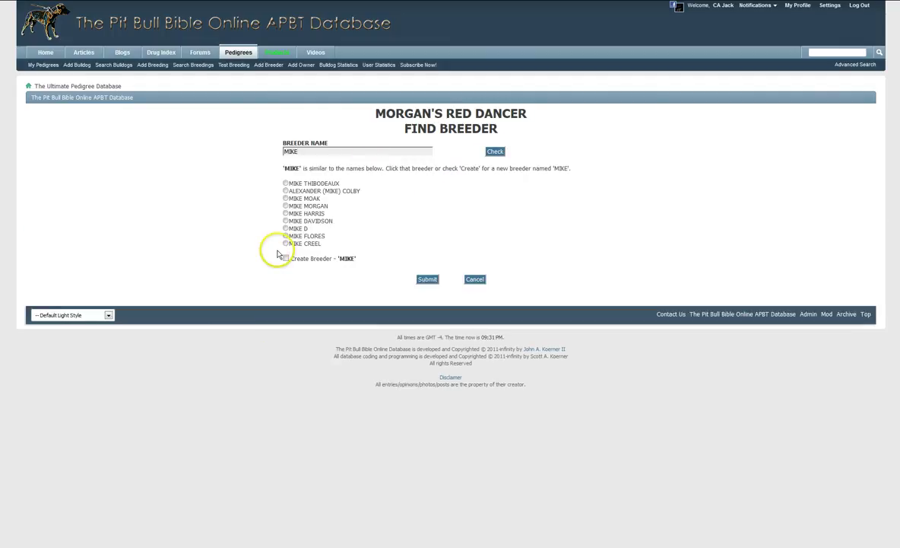
left_click(286, 207)
left_click(428, 280)
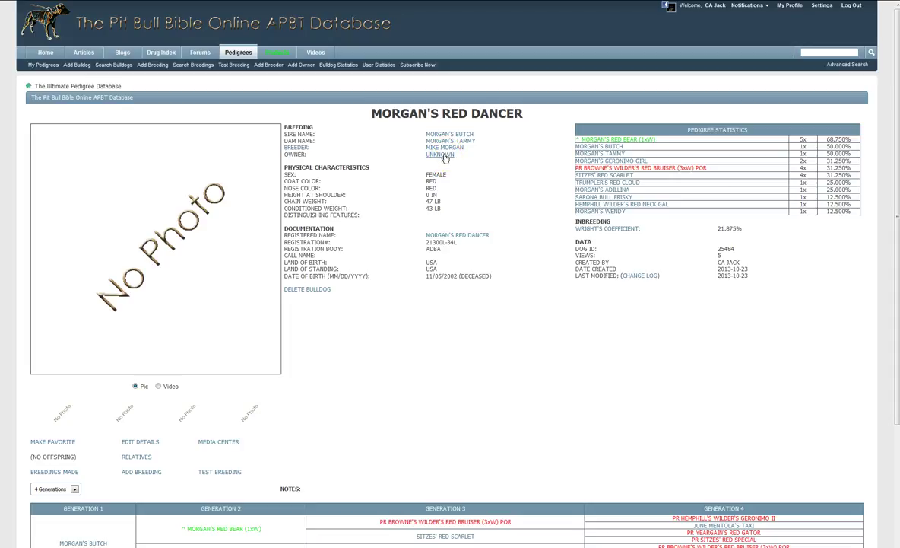
Search for CRIMSON as the owner of MORGAN'S RED DANCER and assign the existing CRIMSON MAGIC KENNELS.
left_click(442, 155)
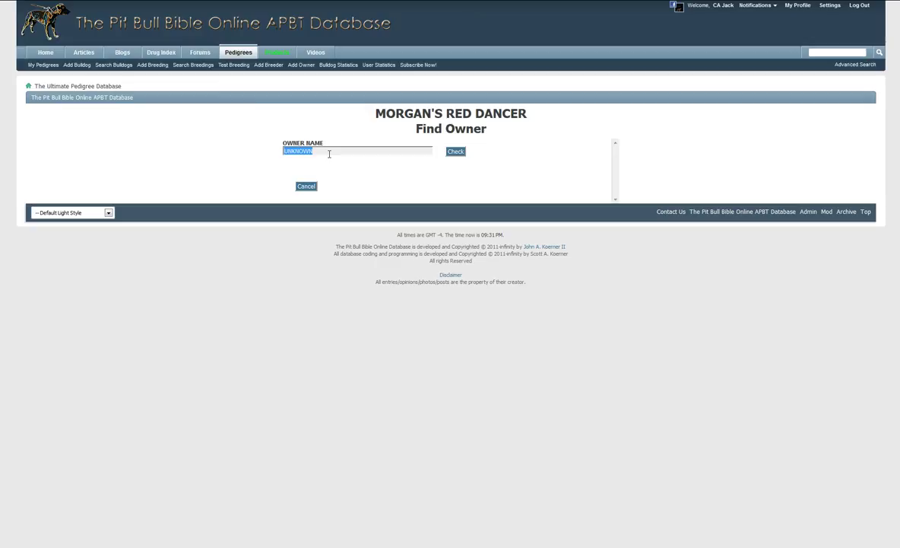
type("CR")
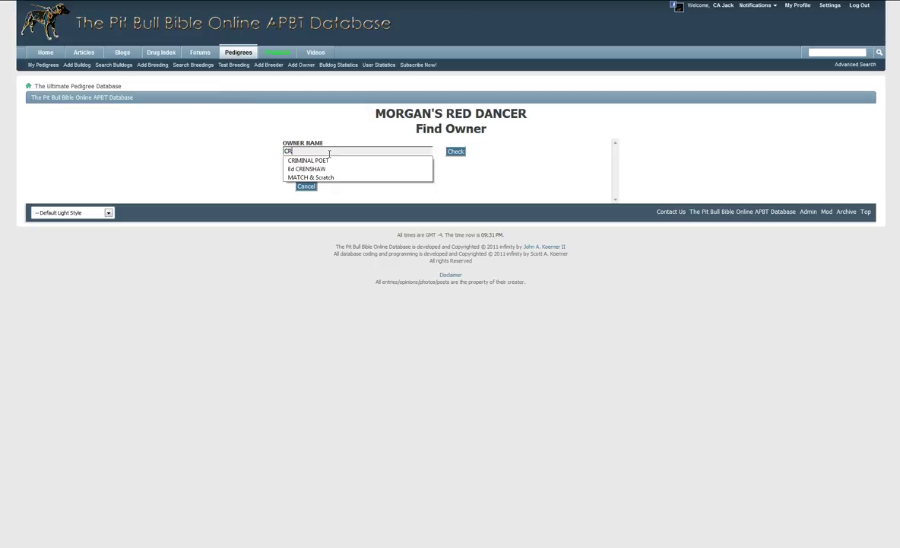
type("IMSON")
left_click(448, 153)
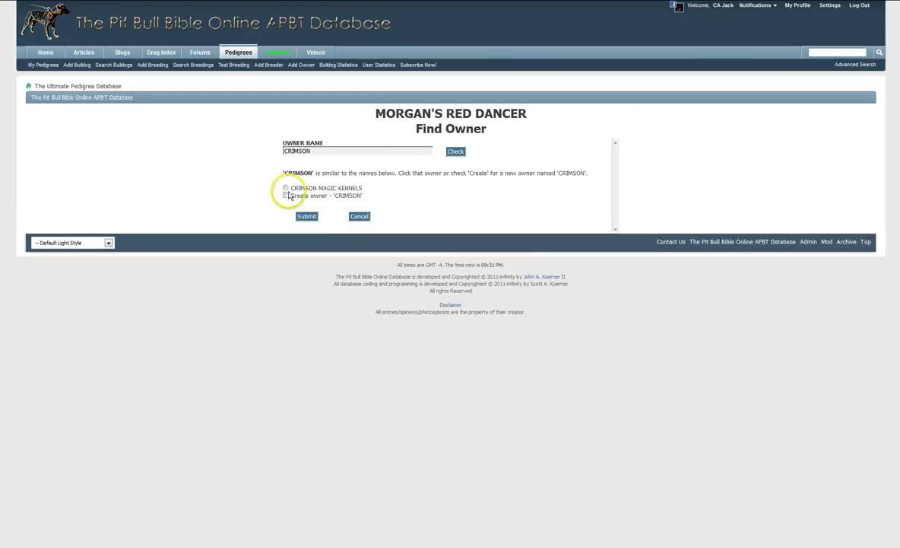
left_click(286, 188)
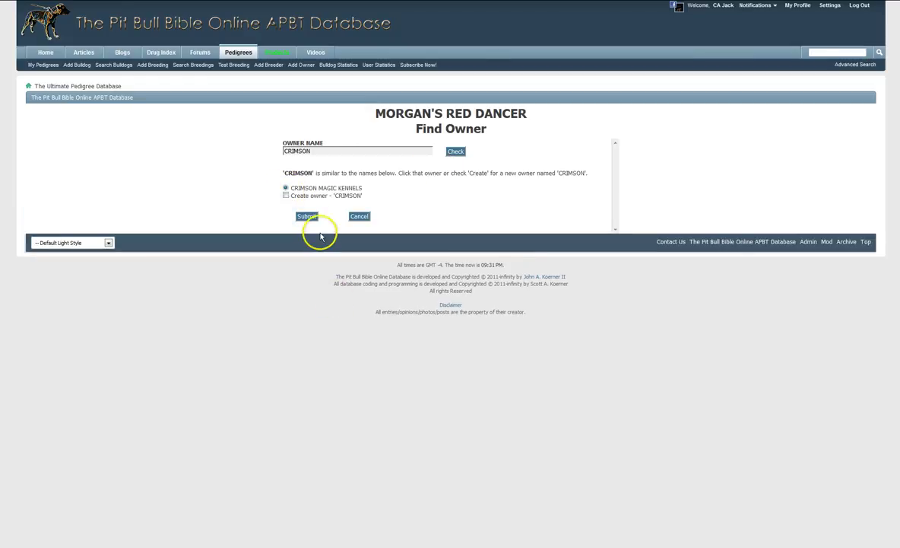
left_click(301, 217)
Upload dancer.jpg from the BREEDINGS folder as Picture 1 of MORGAN'S RED DANCER and return to her profile.
scroll(391, 228, "down", 5)
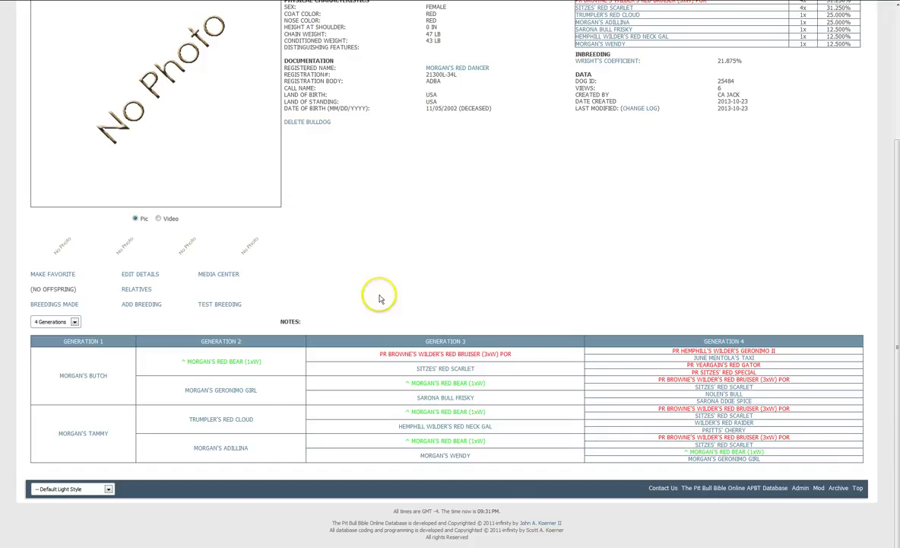
left_click(228, 277)
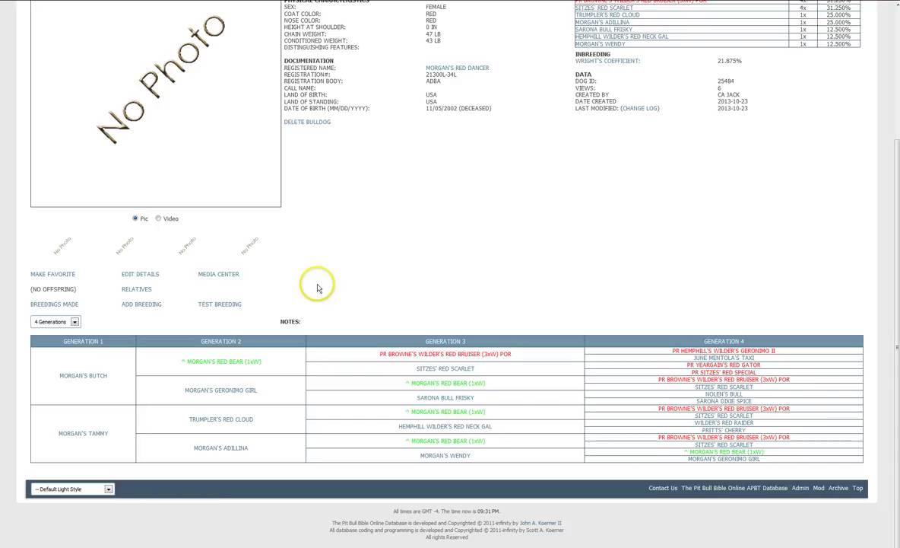
scroll(259, 283, "up", 3)
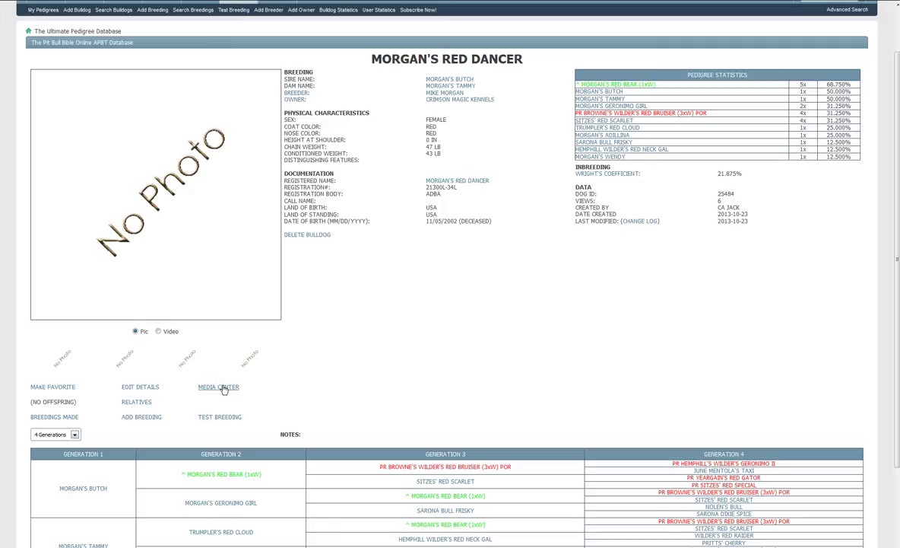
left_click(222, 388)
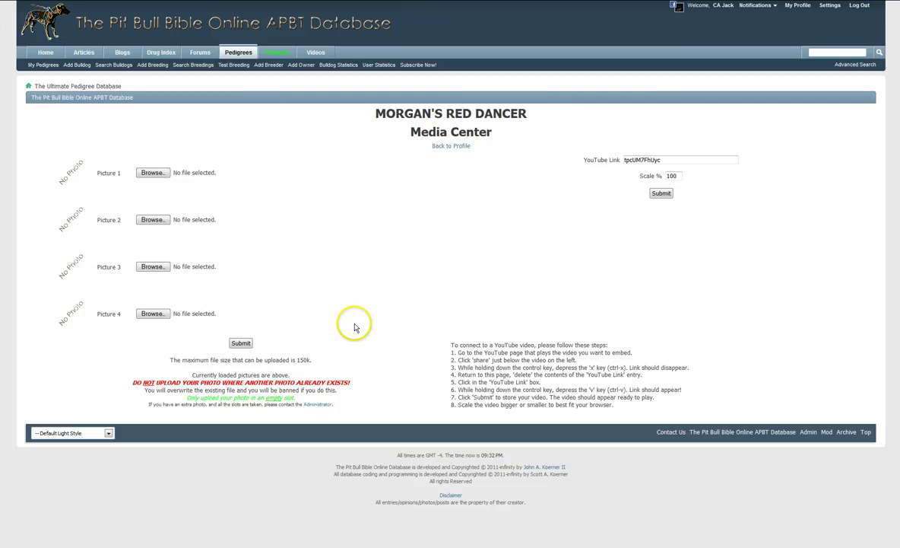
left_click(162, 176)
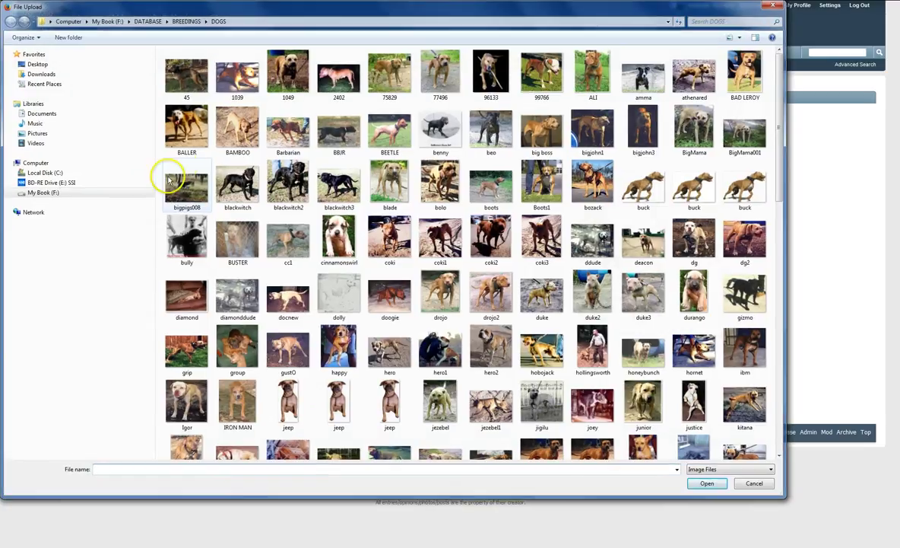
left_click(183, 23)
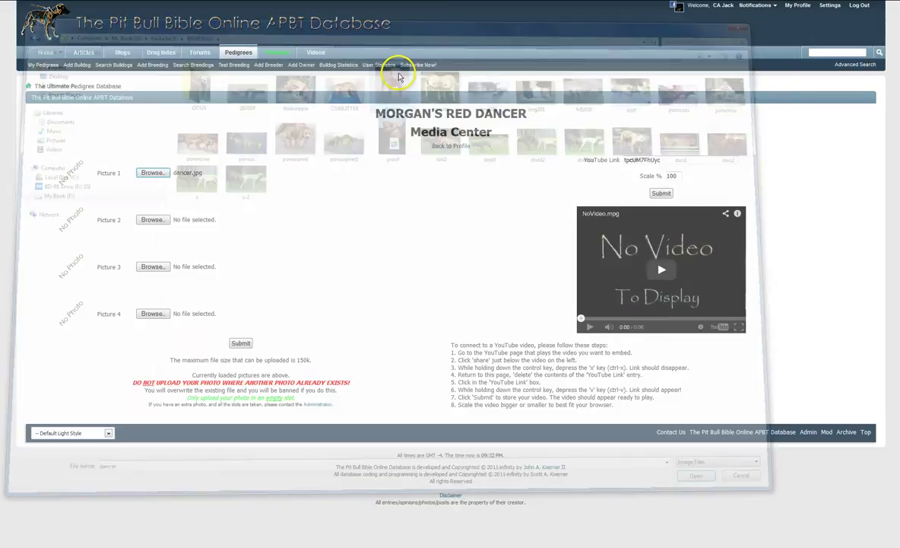
double_click(393, 73)
left_click(240, 344)
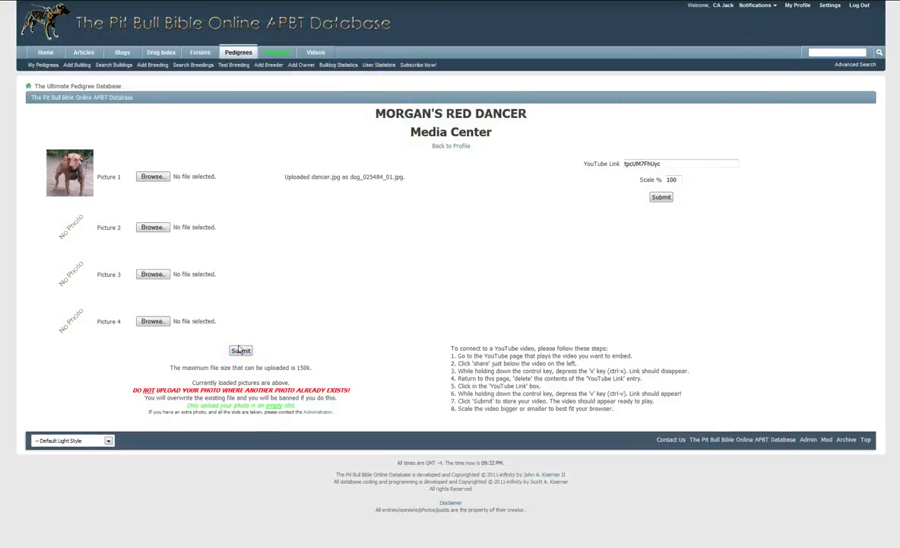
left_click(450, 147)
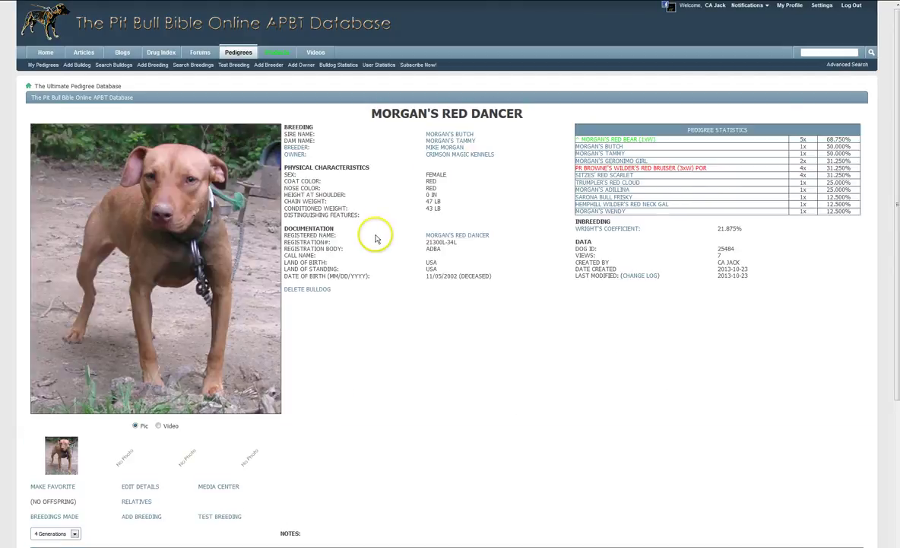
Review MORGAN'S RED DANCER's profile, including her photo, documentation, record data and four-generation pedigree.
scroll(380, 247, "down", 2)
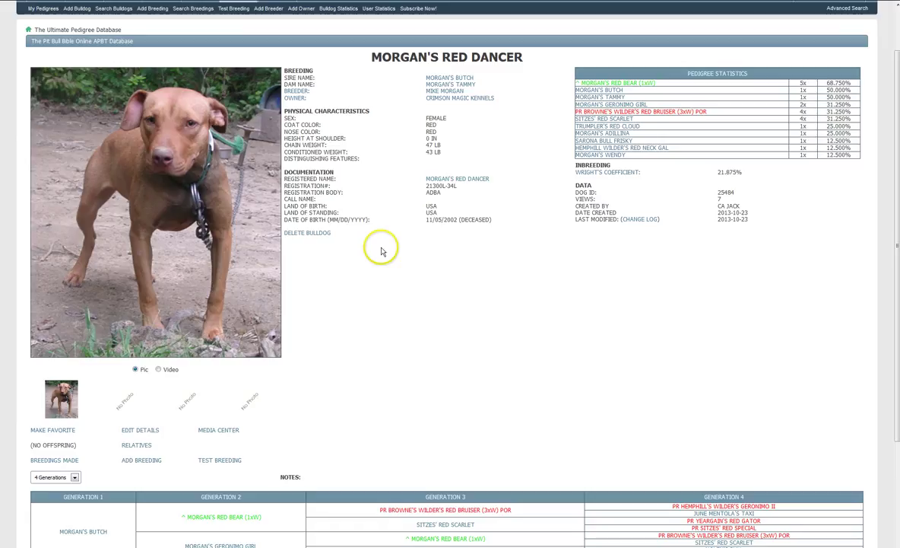
scroll(389, 282, "down", 4)
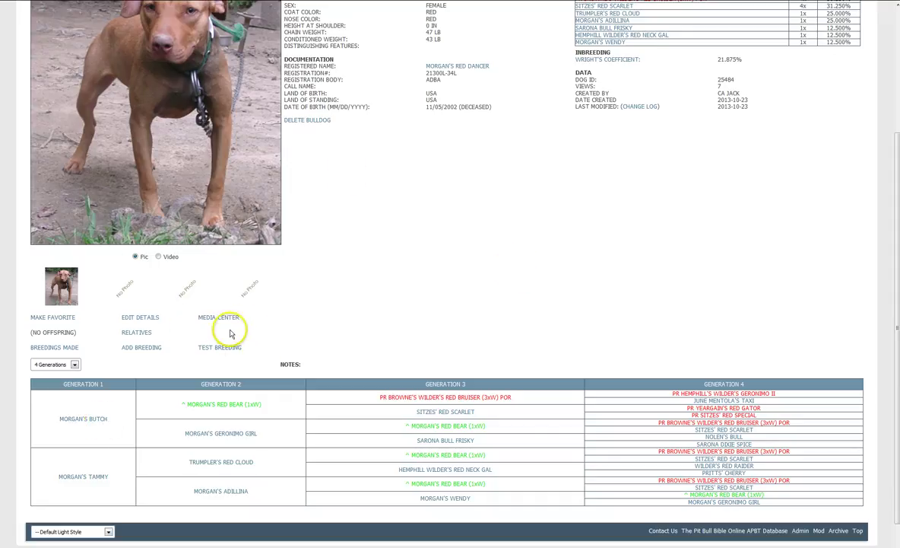
left_click(83, 419)
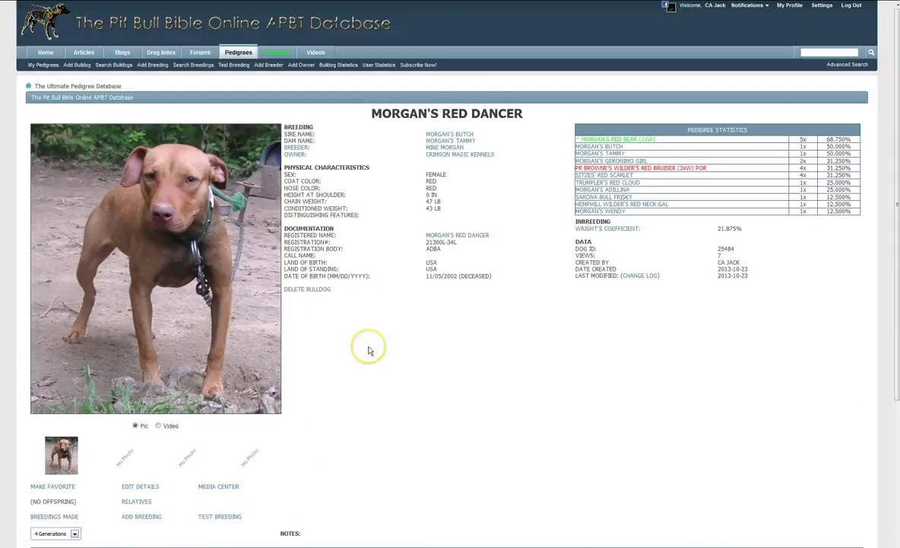
left_click_drag(724, 269, 723, 228)
left_click_drag(494, 276, 481, 239)
left_click(478, 187)
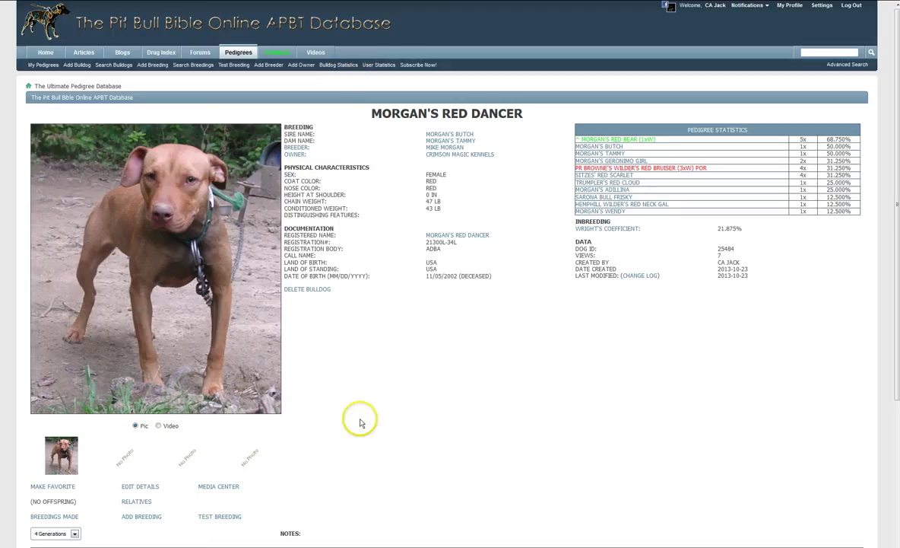
scroll(357, 416, "down", 3)
scroll(378, 385, "down", 2)
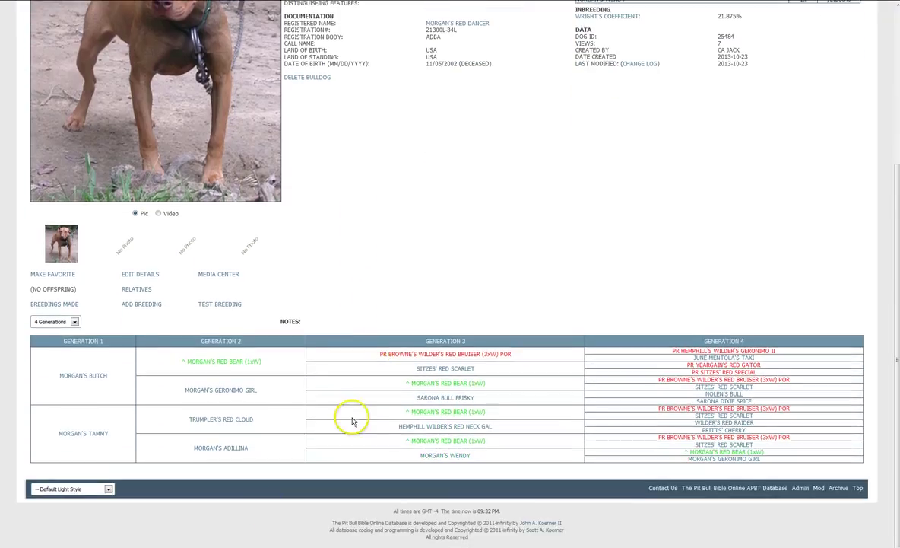